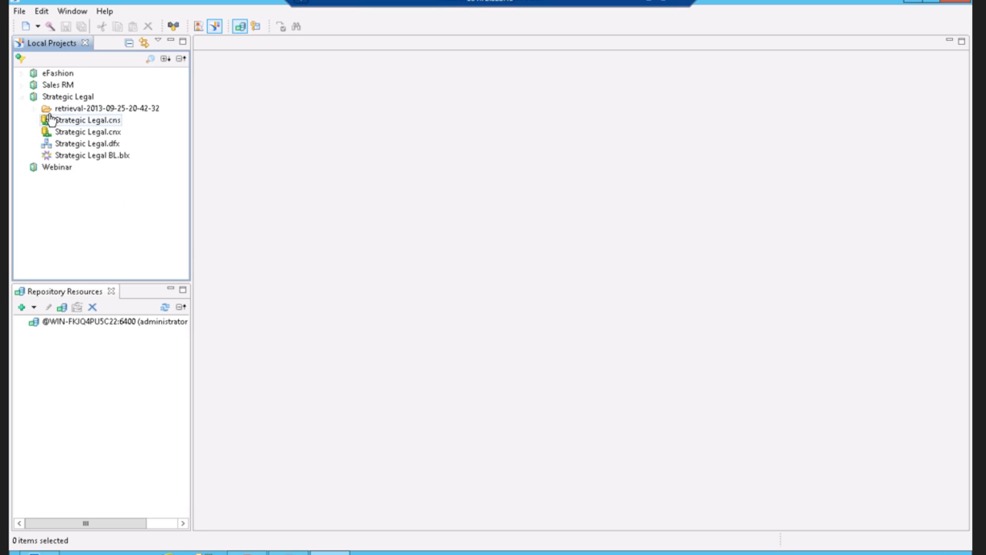
Expand the eFashion project down to its retrieval folder and open the data foundation eFashion.dfx.
left_click(24, 73)
left_click(37, 84)
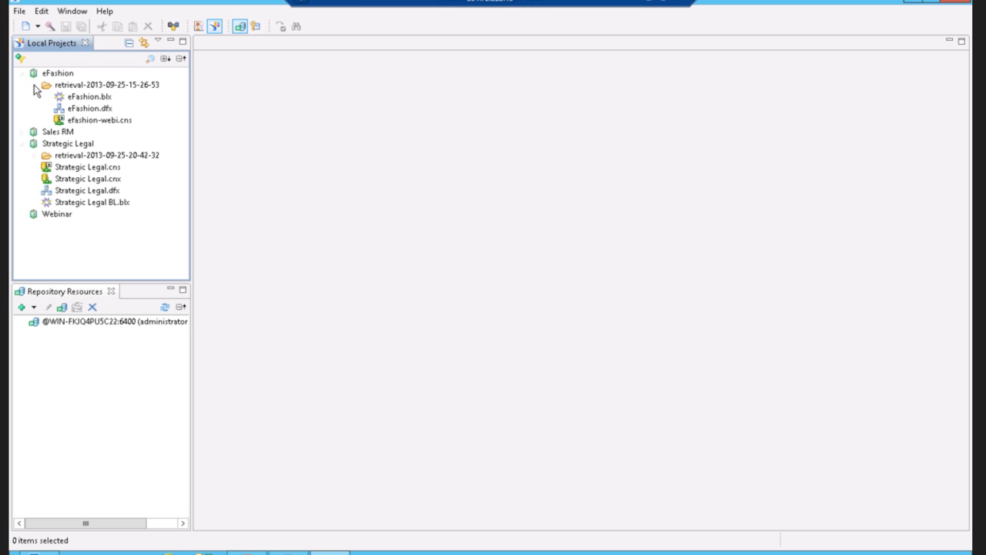
left_click(89, 109)
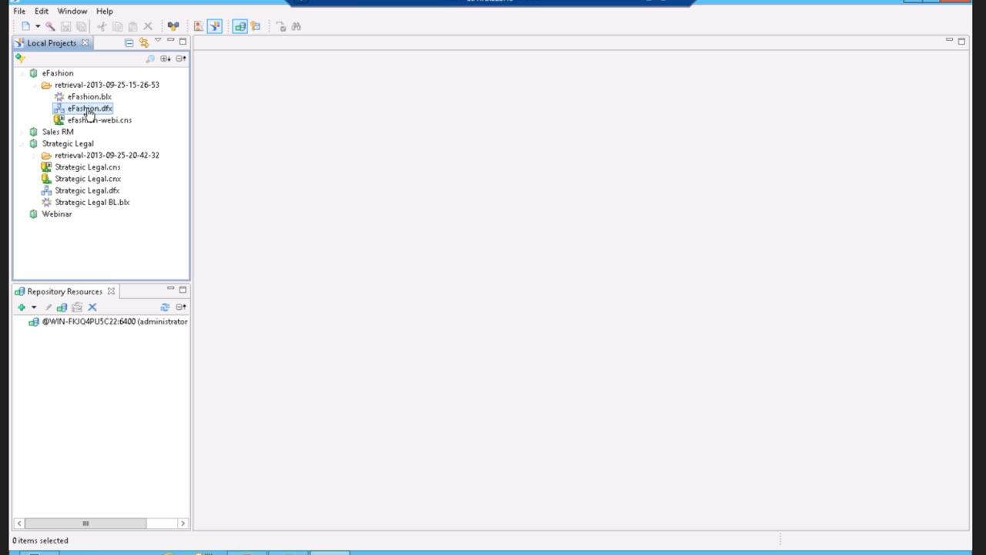
double_click(89, 110)
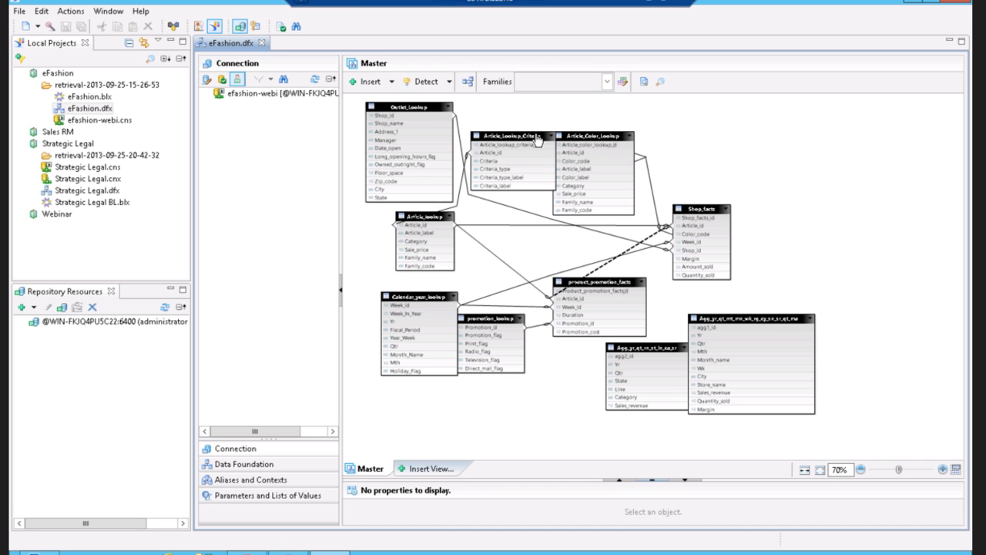
Review the eFashion data foundation's tables and joins, its aliases and contexts, and its parameters and lists of values.
left_click(259, 469)
left_click(221, 105)
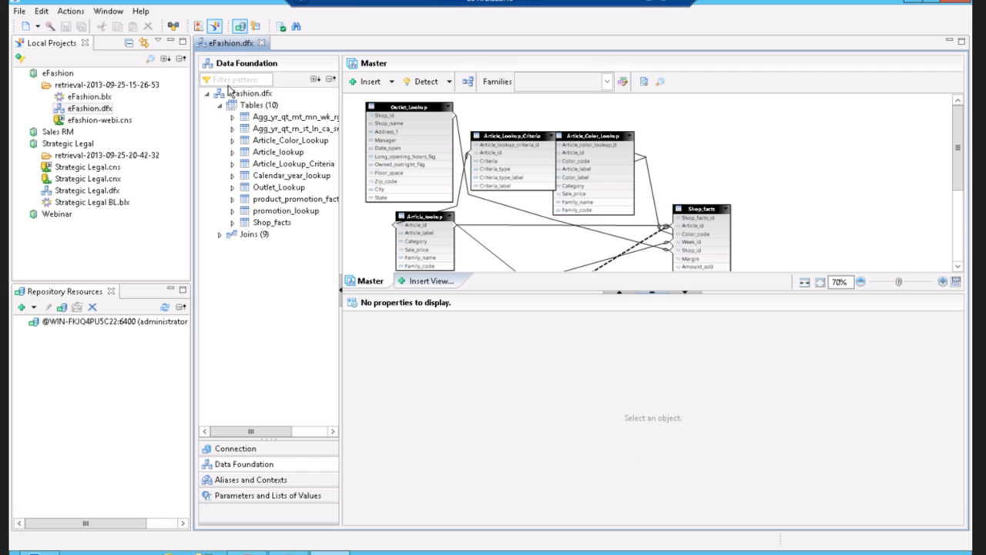
left_click(220, 234)
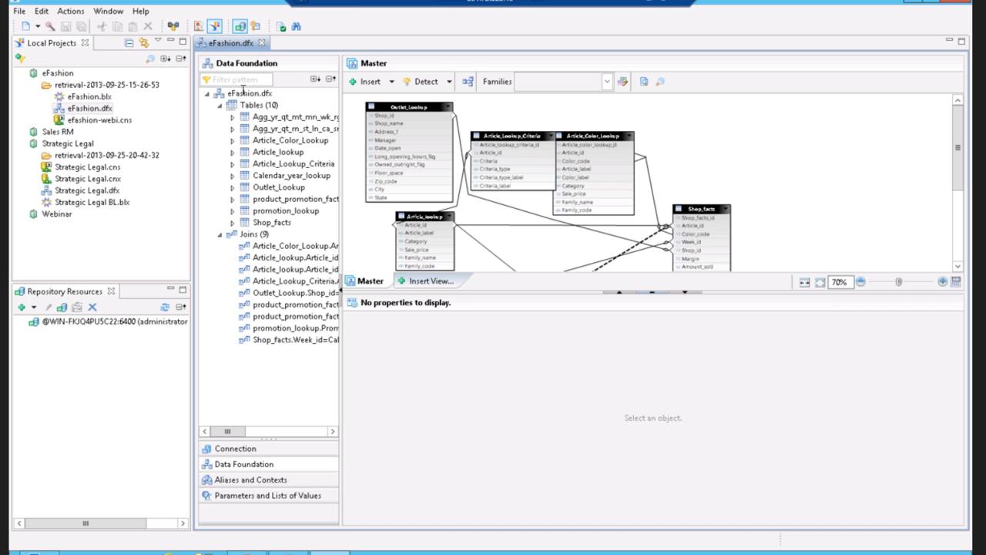
left_click(248, 480)
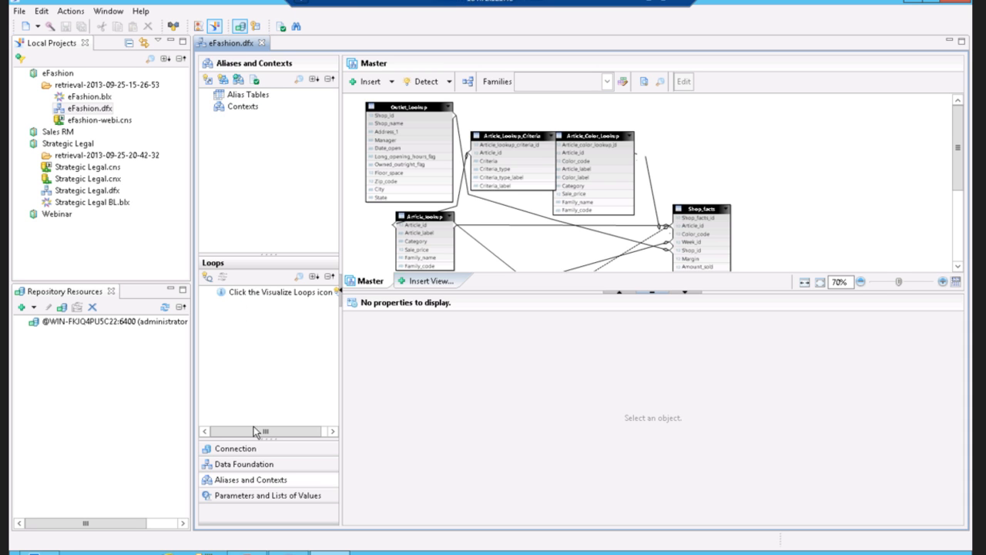
left_click(250, 499)
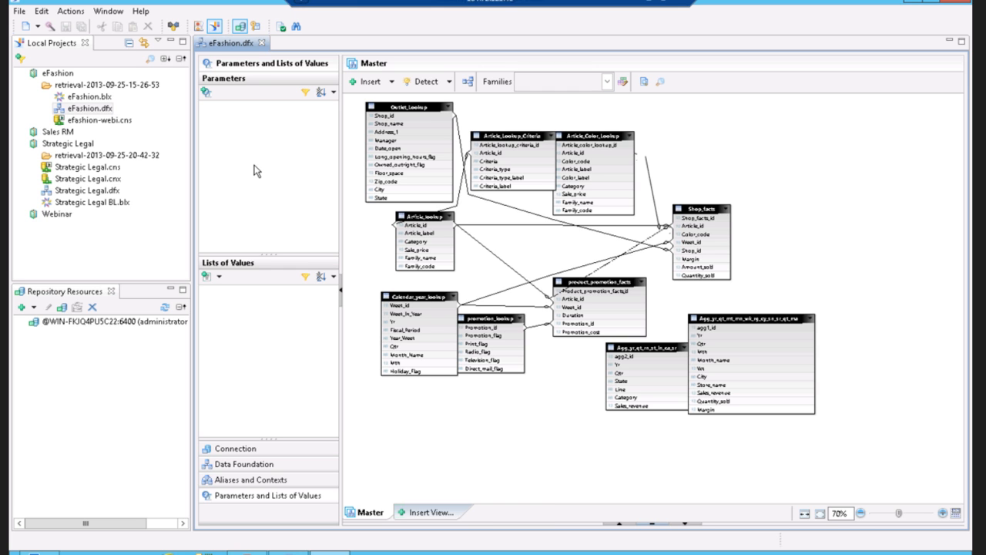
Open the business layer eFashion.blx, expand its Time period, Store and Product folders, and show the underlying data foundation diagram.
double_click(91, 99)
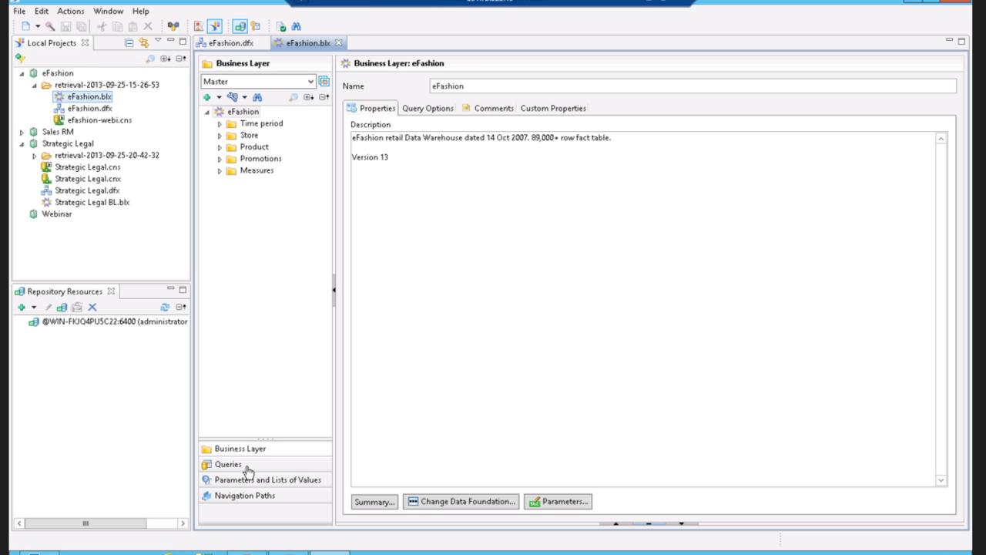
left_click(219, 124)
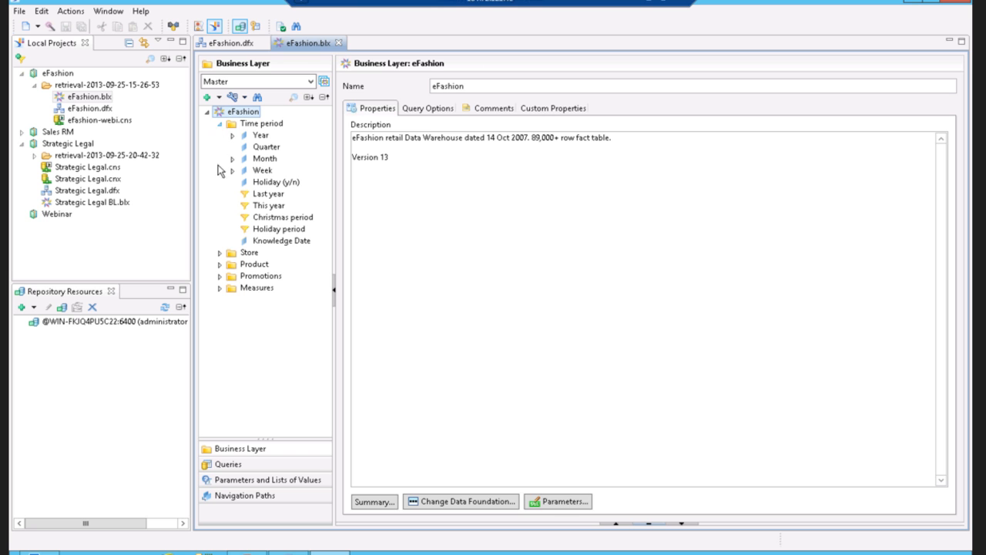
left_click(220, 253)
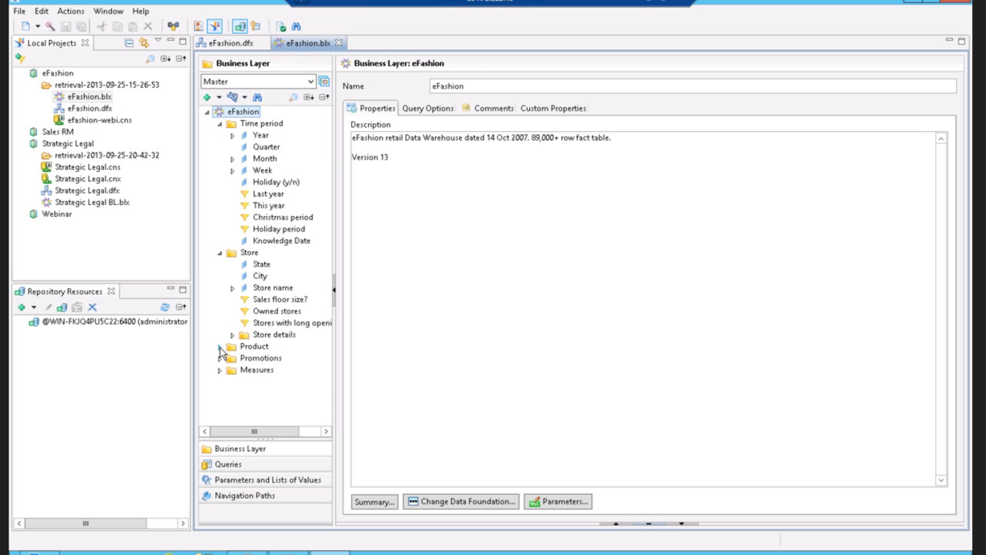
left_click(219, 346)
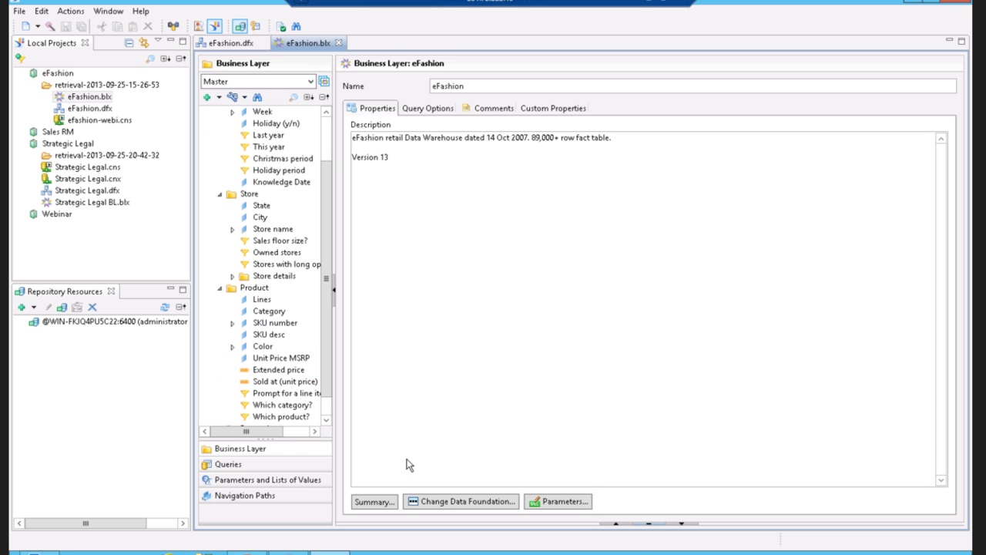
left_click(622, 525)
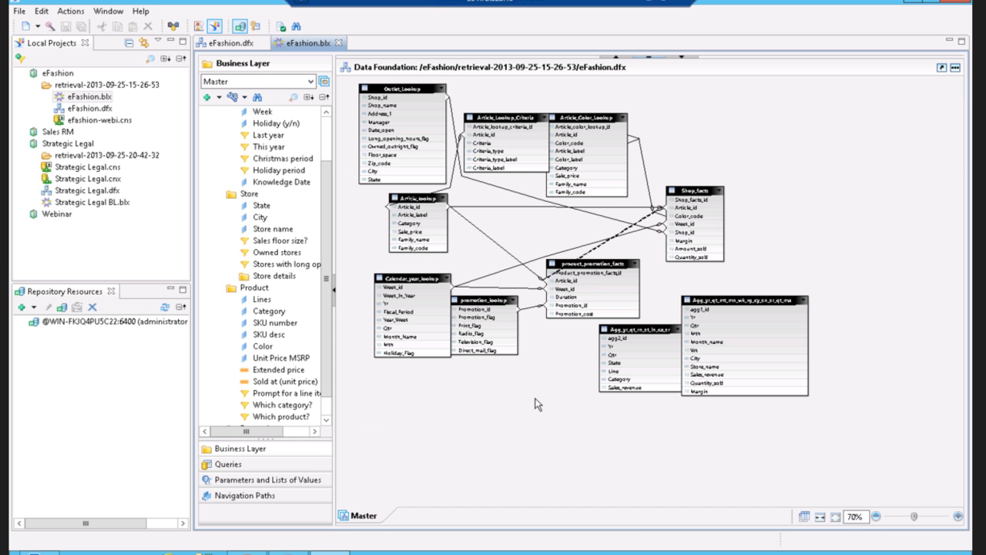
Start a new query on the eFashion business layer with Year, Month and Sales revenue as result objects.
left_click(256, 465)
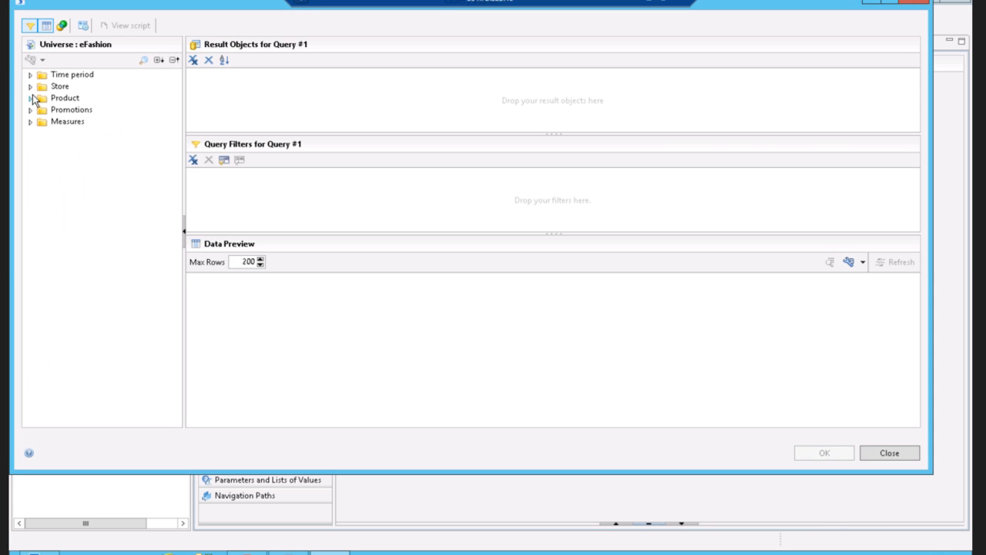
left_click(30, 75)
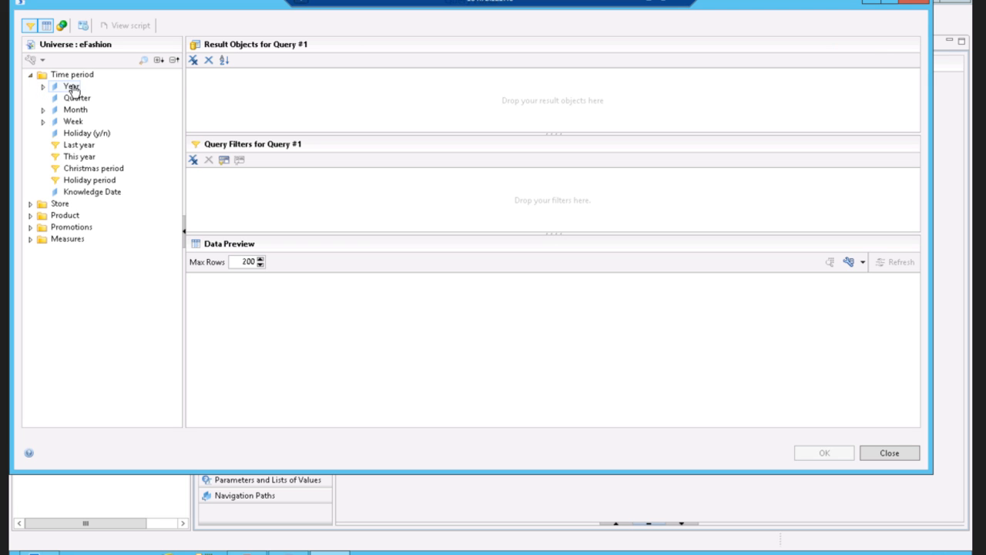
double_click(71, 87)
double_click(75, 110)
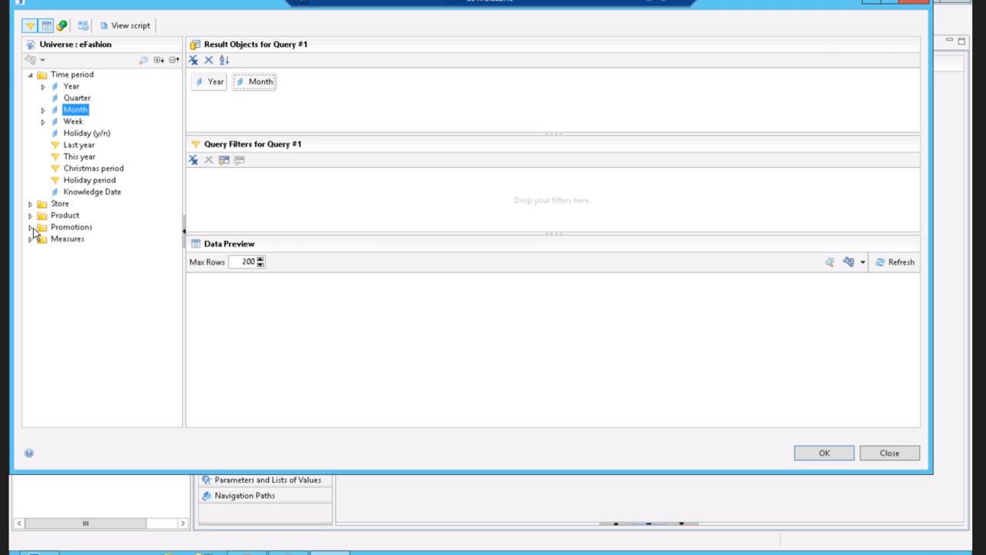
left_click(30, 238)
double_click(74, 251)
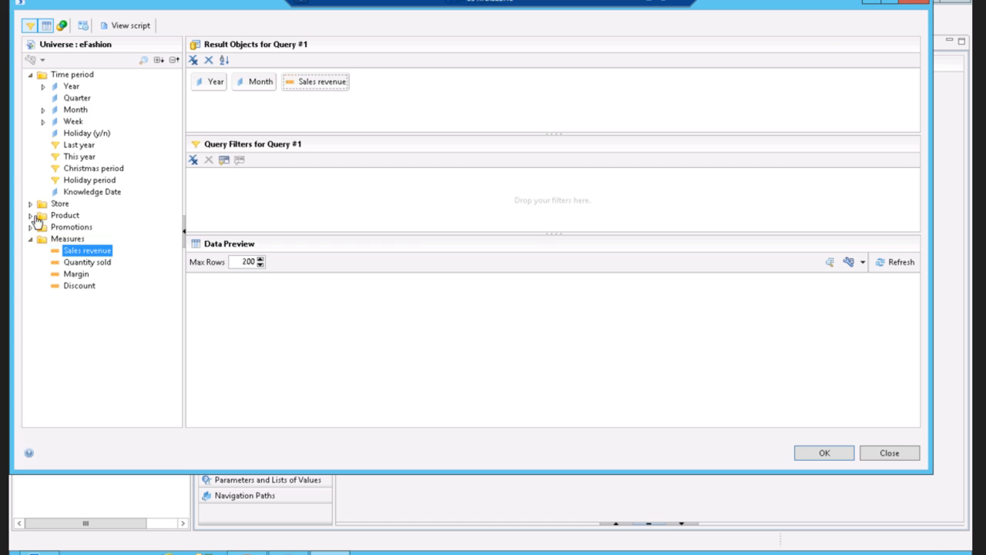
Add State from the Store folder to the result objects and place Sales revenue after it.
left_click(30, 204)
left_click_drag(73, 217, 251, 114)
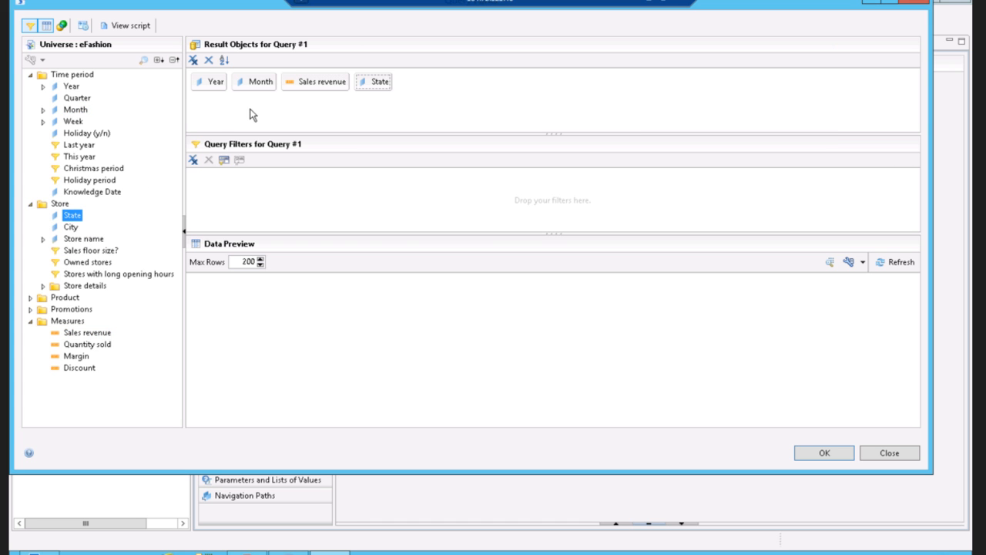
left_click_drag(317, 81, 447, 84)
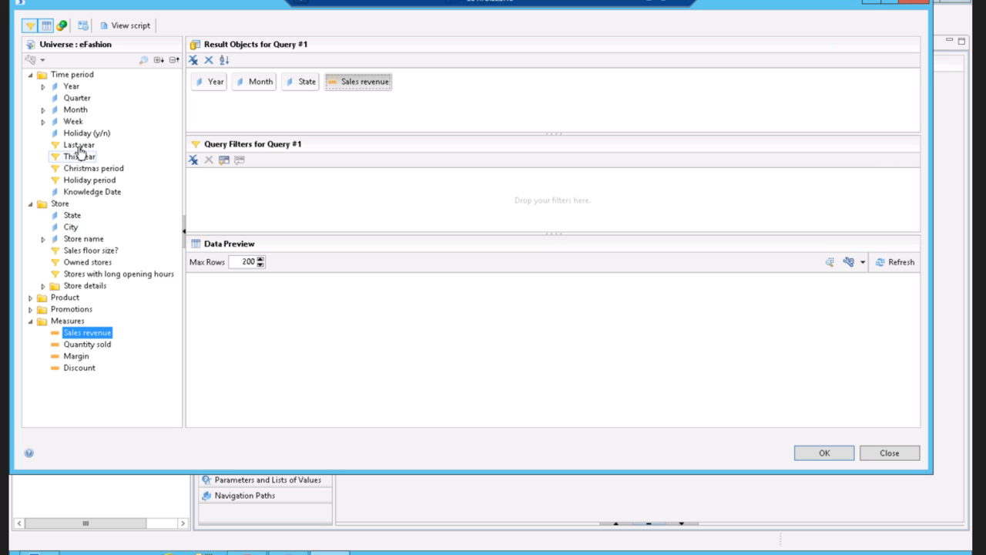
Filter the query with the predefined This year filter and refresh the data preview.
left_click_drag(80, 155, 308, 205)
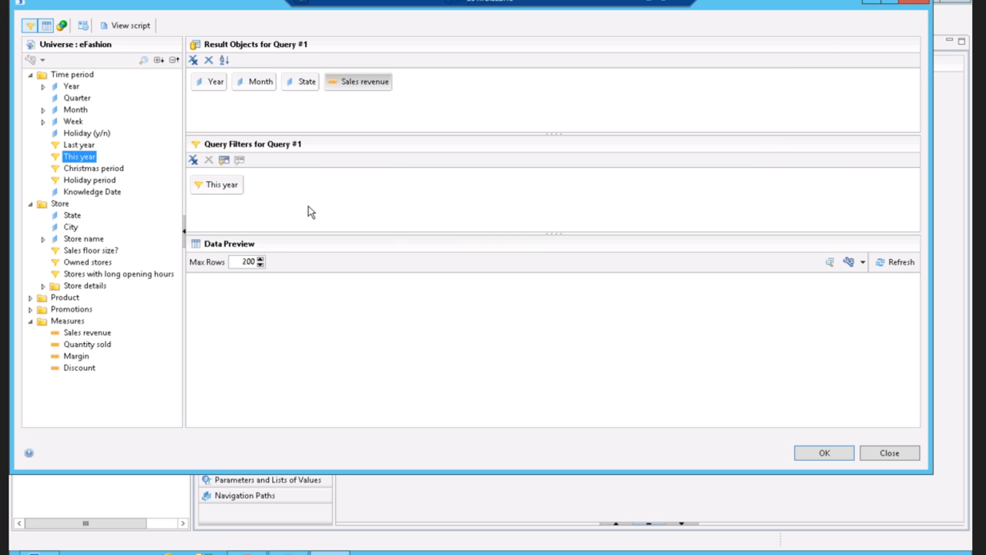
left_click(896, 263)
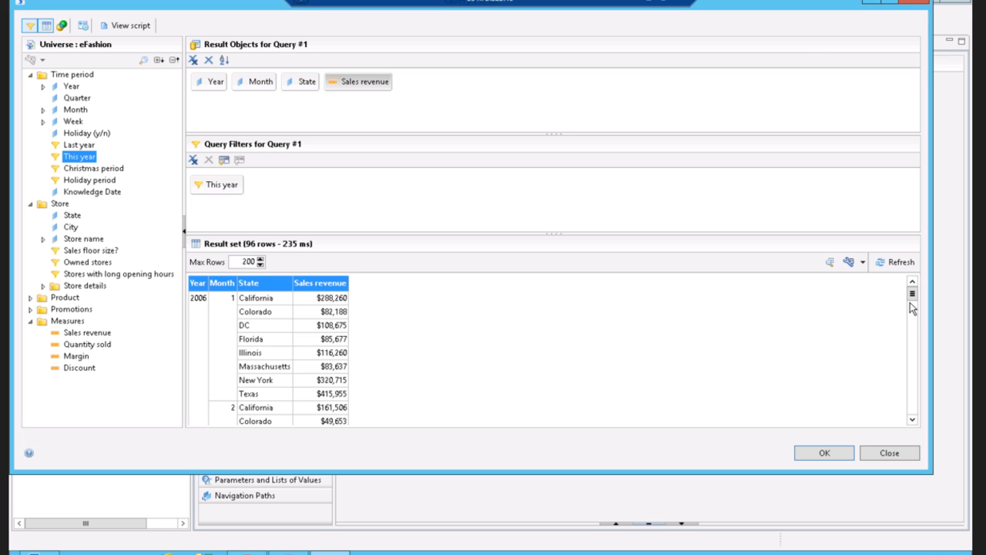
mouse_move(913, 294)
left_mouse_down()
mouse_move(916, 420)
mouse_move(914, 295)
left_mouse_up()
Read through the query's generated script, then close the query without keeping it.
left_click(140, 27)
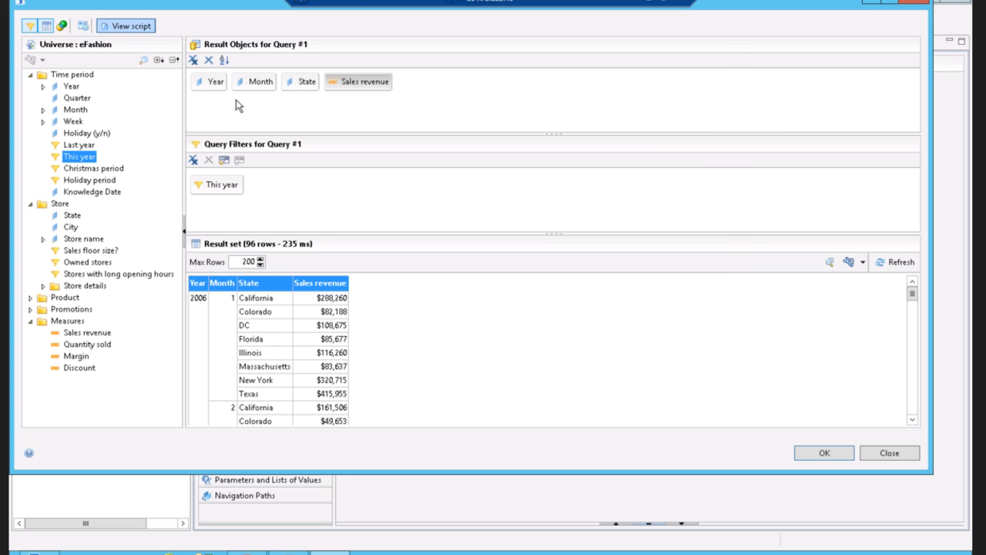
left_click_drag(720, 187, 706, 248)
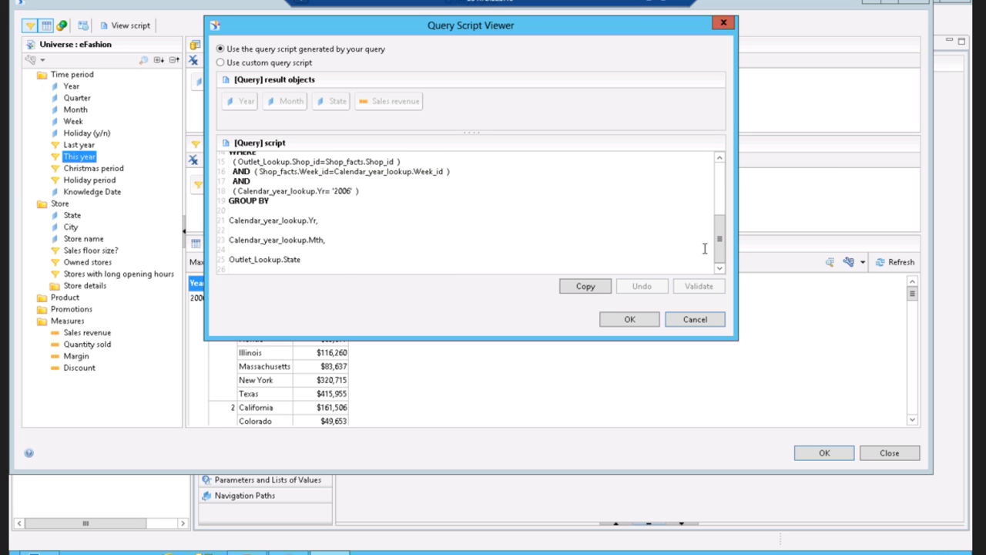
left_click(696, 322)
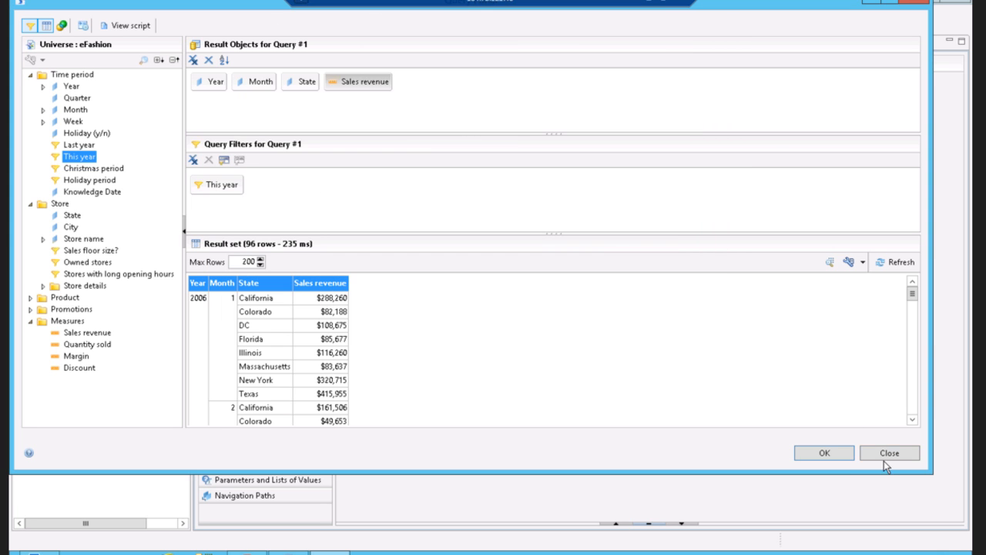
left_click(884, 455)
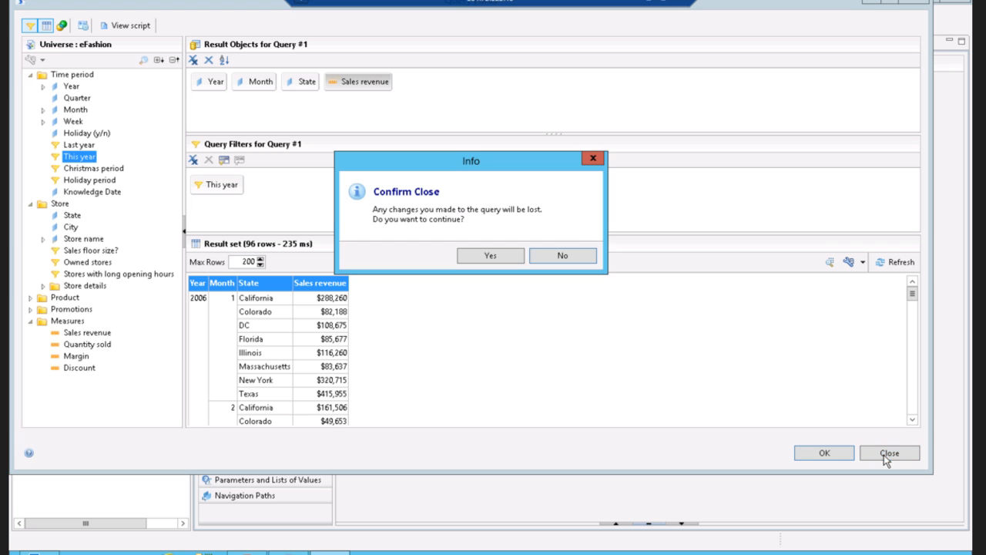
left_click(493, 256)
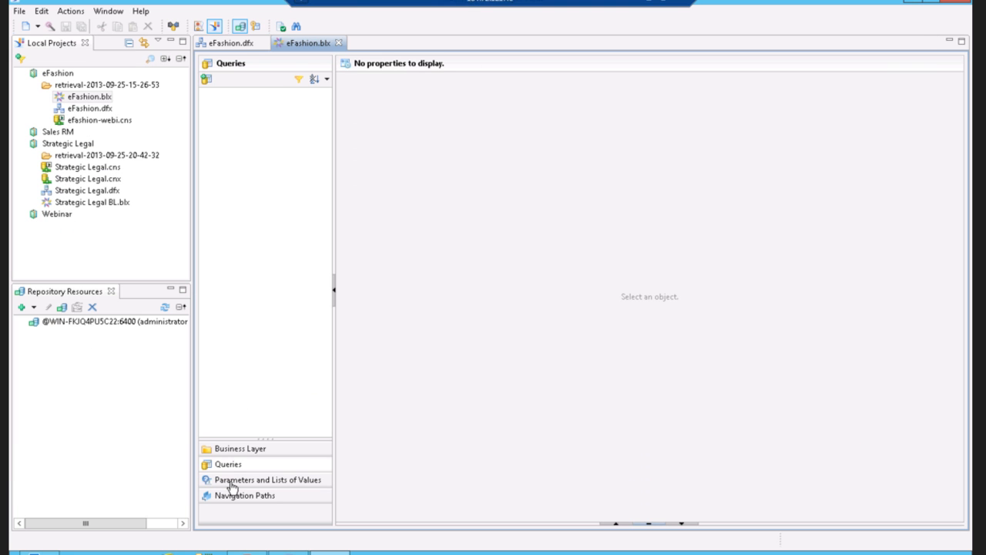
Look through the business layer's parameters and its lists of values.
left_click(232, 481)
left_click_drag(329, 317, 269, 425)
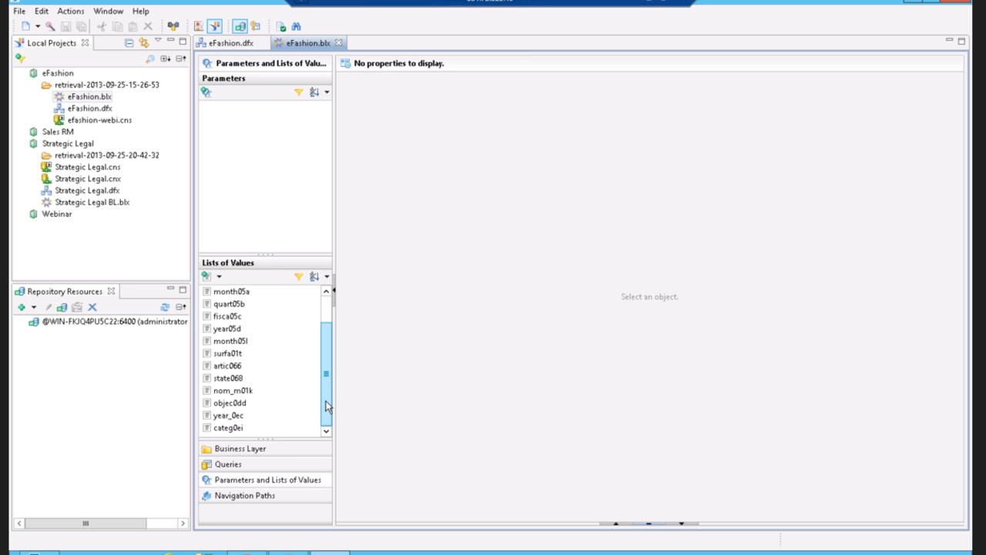
left_click_drag(327, 406, 281, 314)
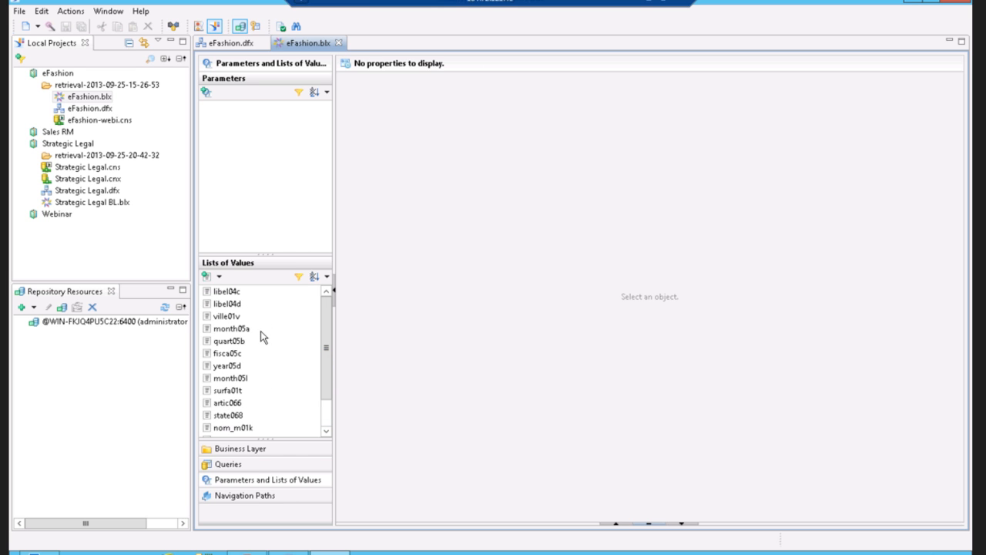
Examine the dimensions of the custom navigation paths Time period, Store and Products.
left_click(245, 500)
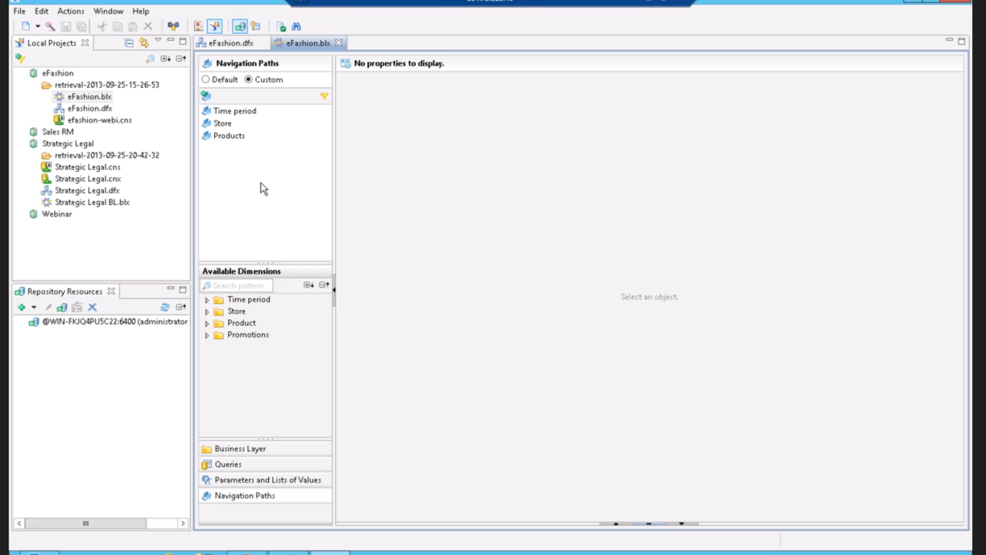
left_click(235, 112)
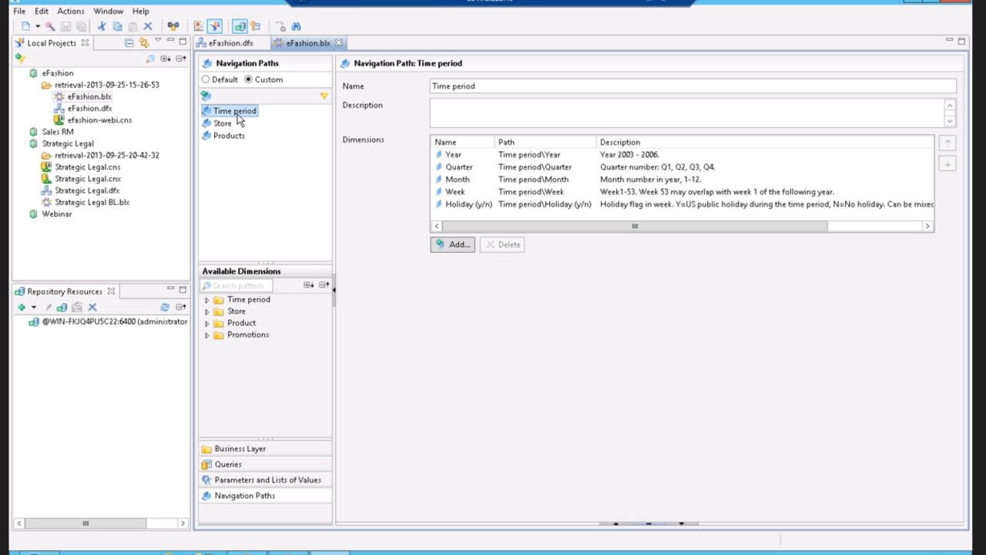
left_click(225, 125)
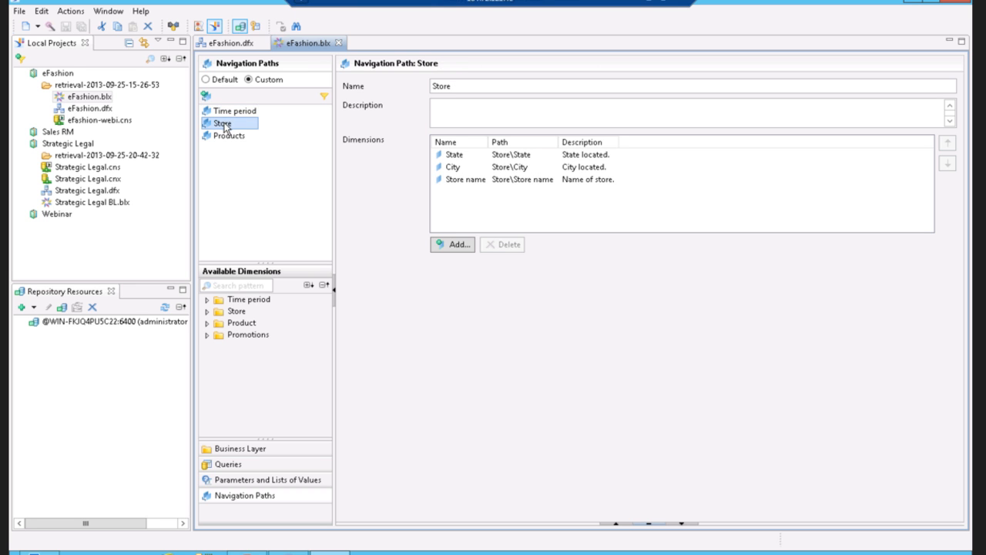
left_click(225, 137)
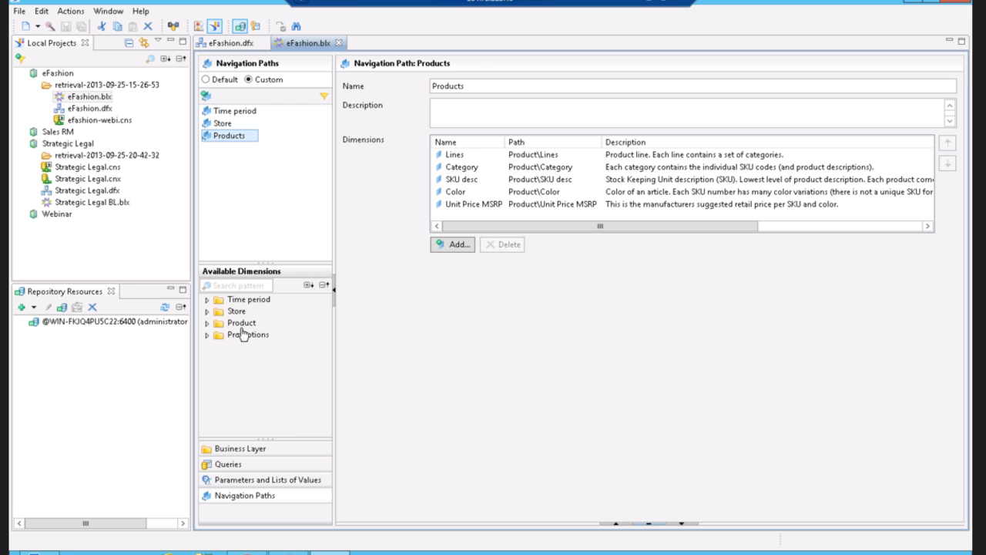
left_click(237, 301)
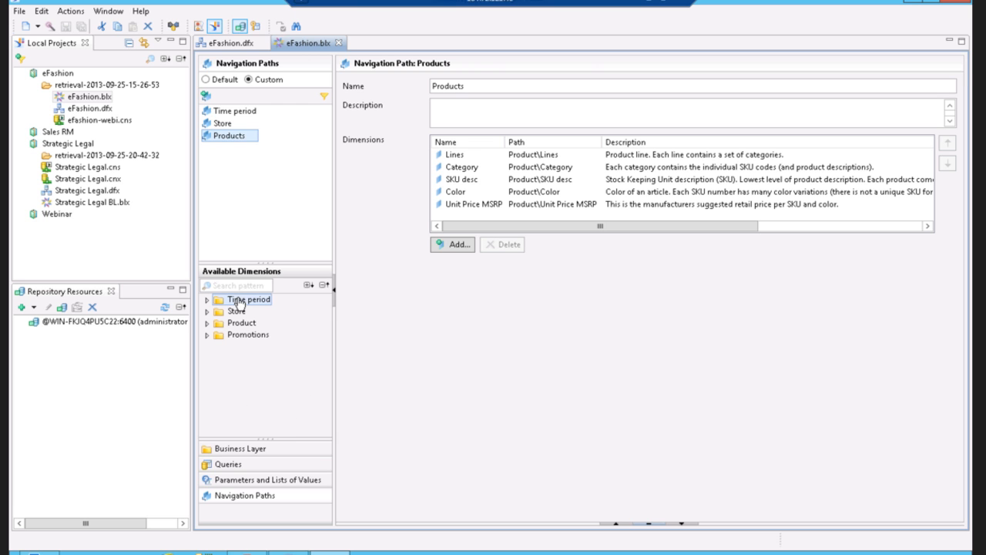
Display the SQL definition of the Product folder's Lines dimension in the business layer, with the data foundation diagram hidden.
left_click(235, 451)
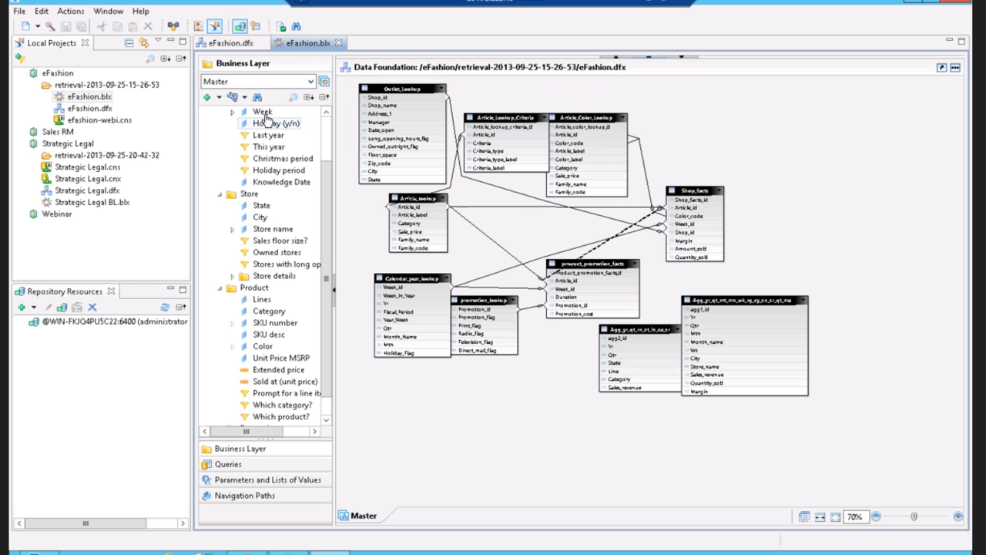
left_click(261, 300)
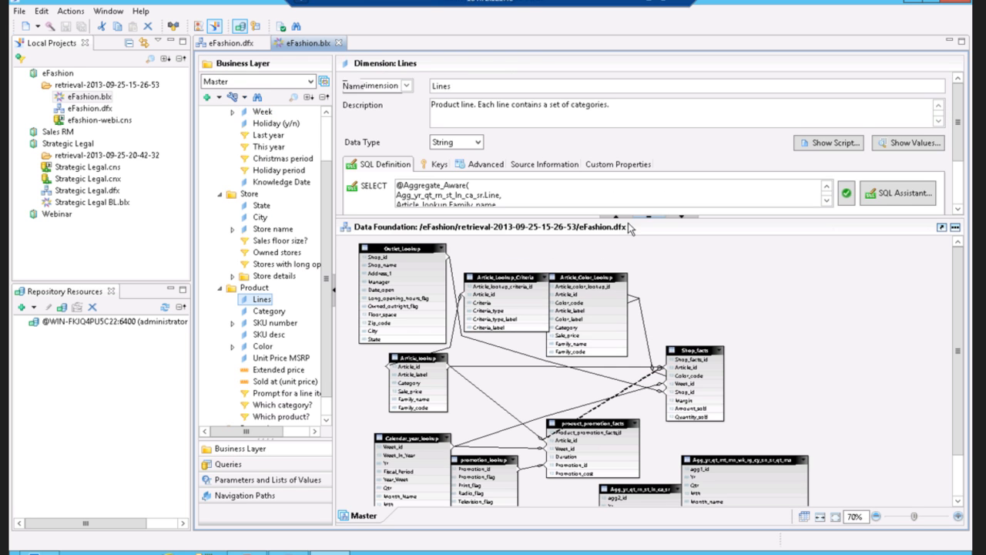
left_click(683, 222)
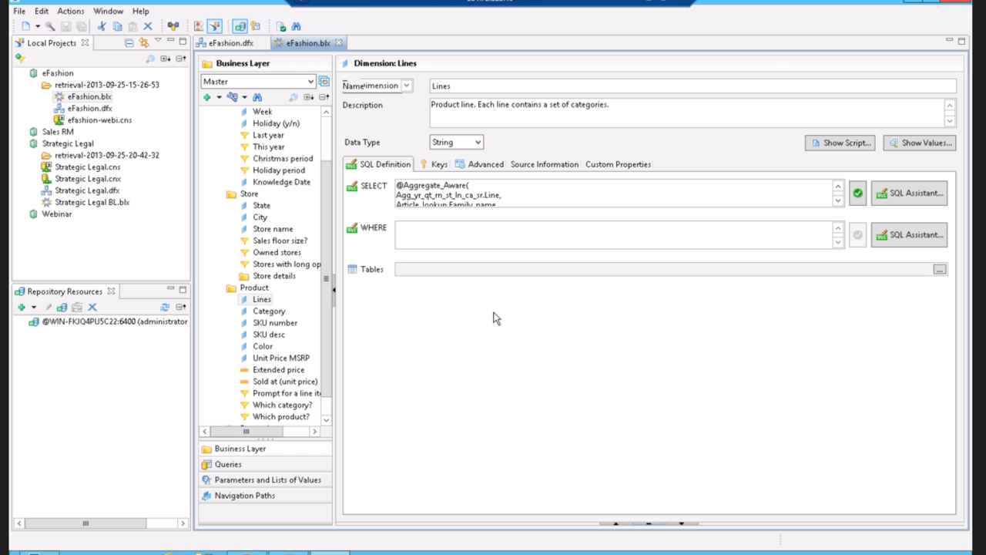
View the values returned by the Product folder's Lines dimension, from both its object commands and its properties, closing each result.
right_click(264, 304)
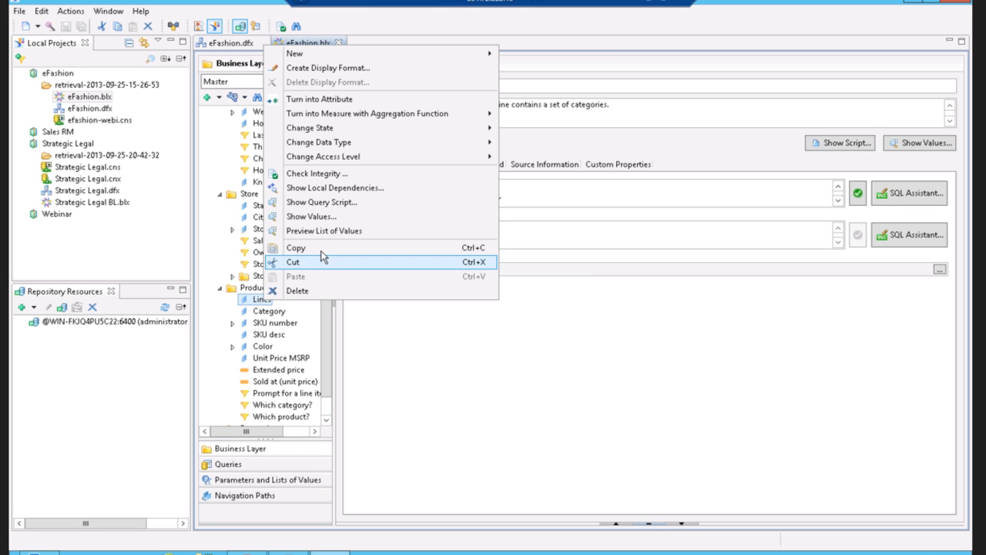
left_click(311, 217)
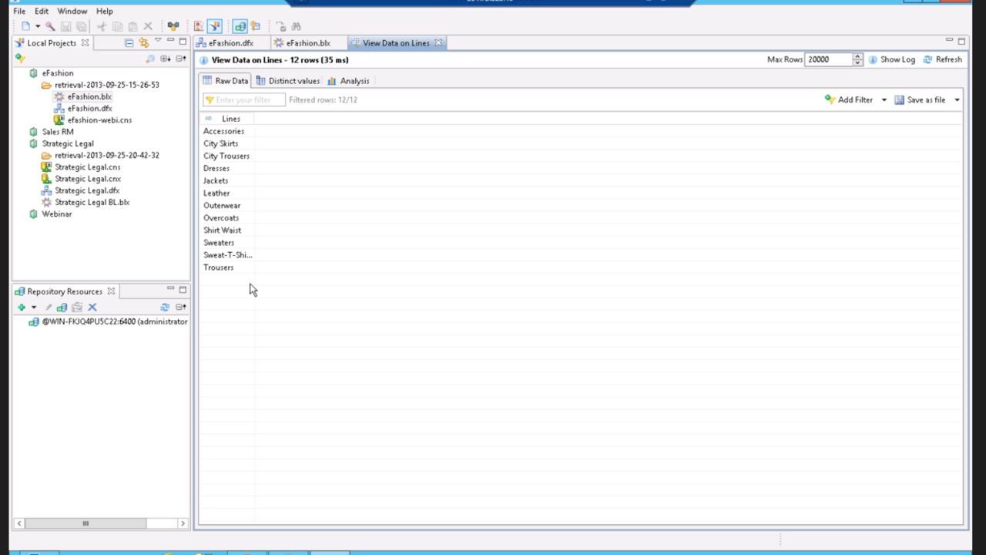
left_click(438, 43)
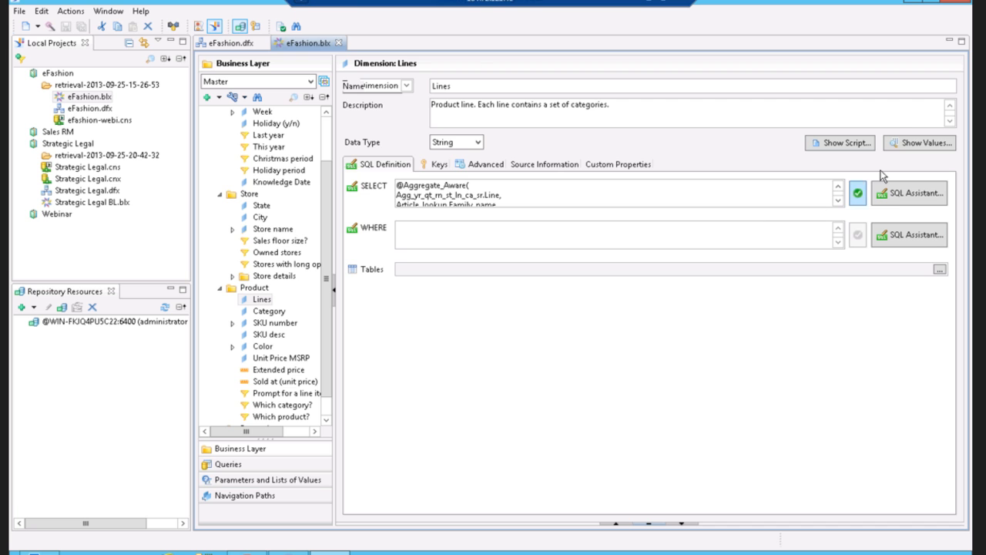
left_click(911, 142)
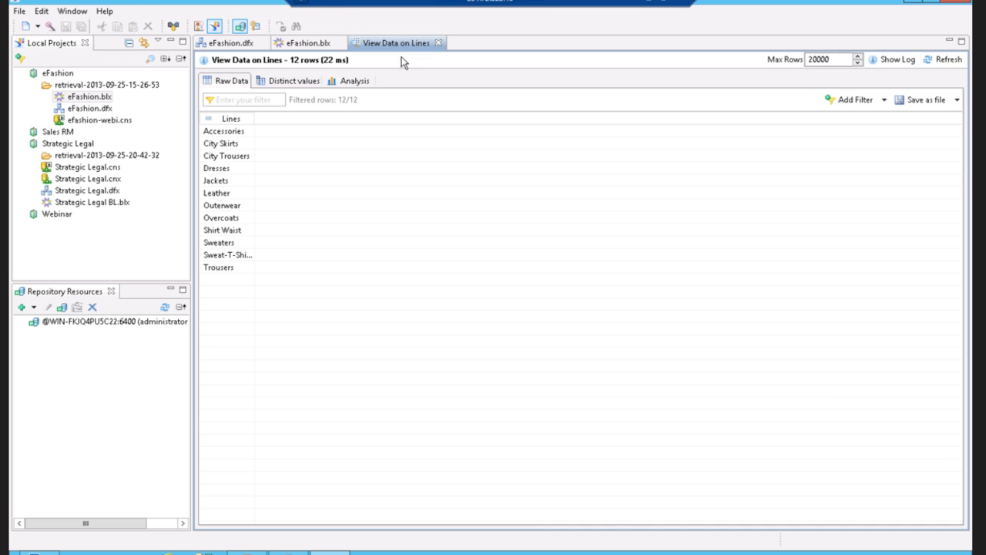
left_click(437, 43)
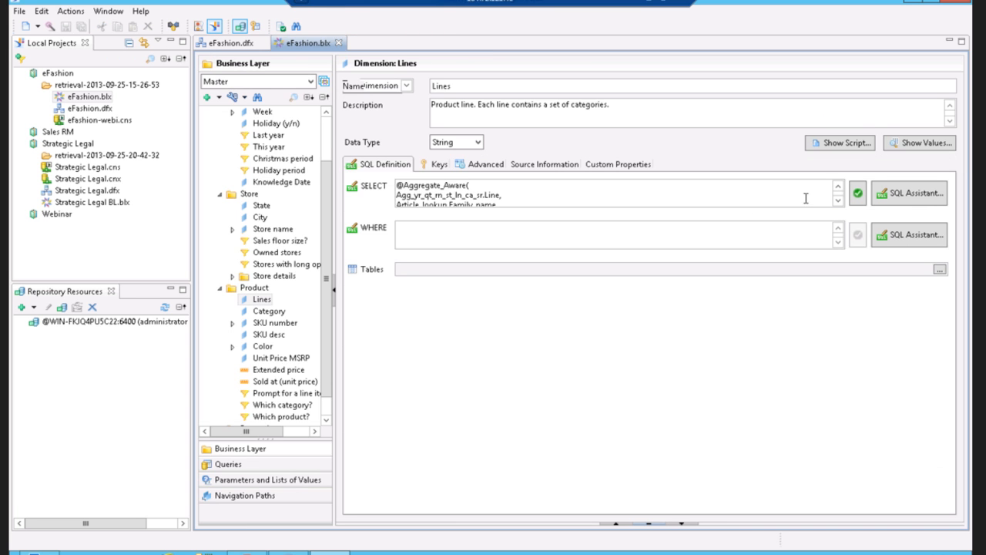
Validate the Lines dimension's SELECT expression and look through the data types and object types available for it.
left_click(858, 194)
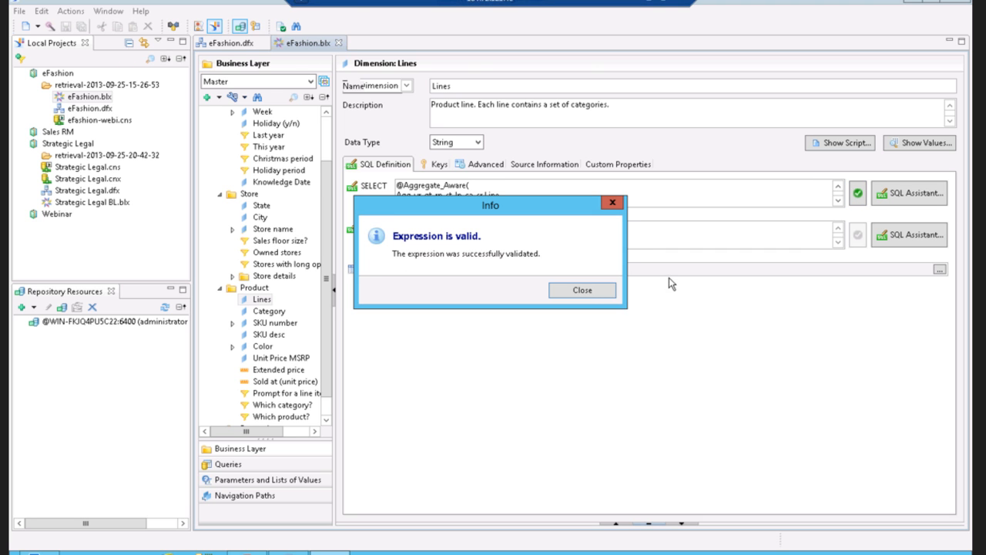
left_click(583, 291)
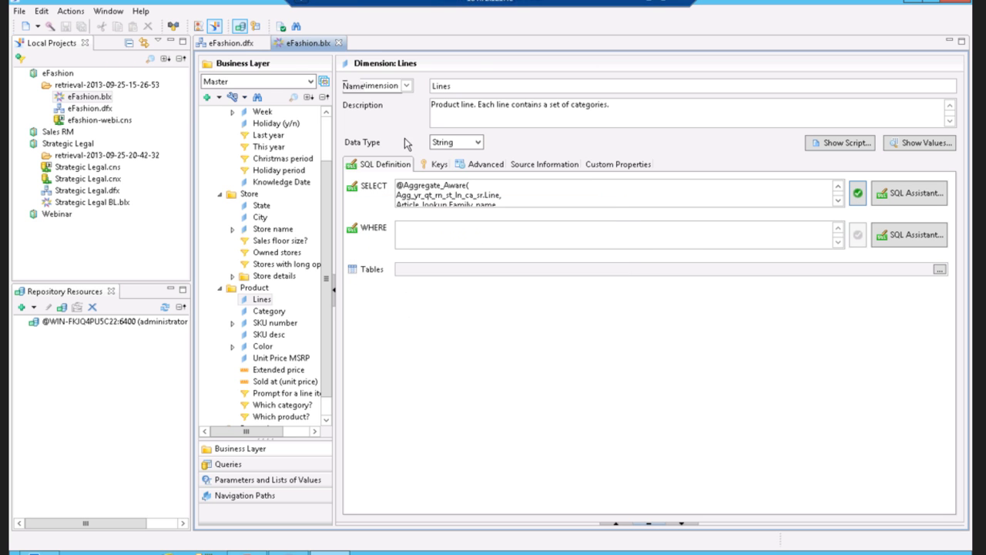
left_click(478, 145)
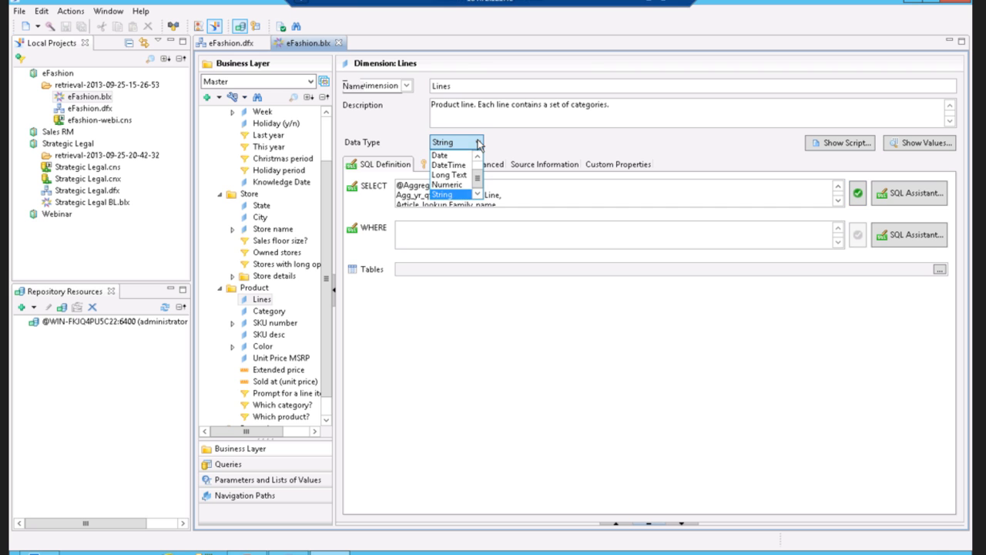
left_click(479, 145)
left_click(406, 86)
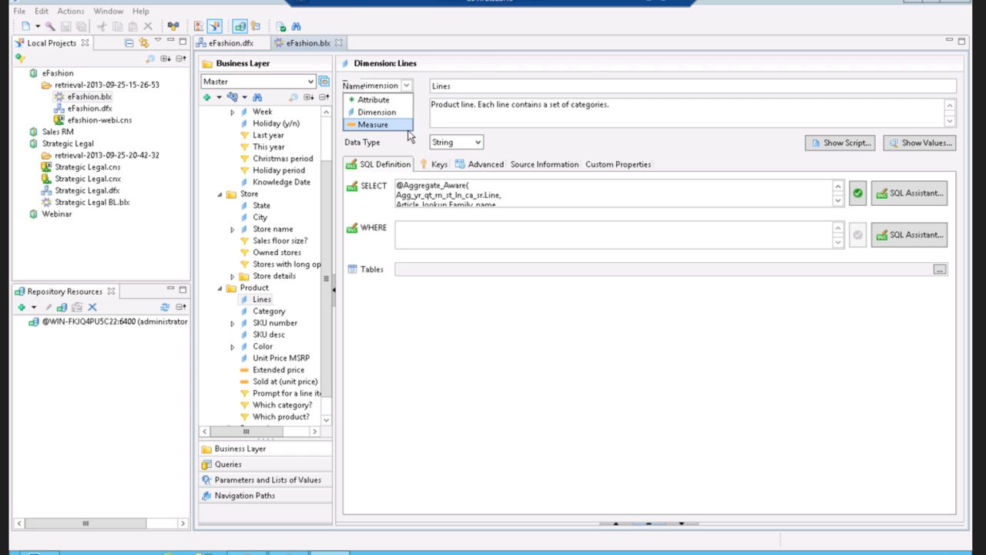
left_click(639, 151)
Inspect the SELECT expression of Lines in an enlarged SQL Assistant, browsing the Time period objects and lists of values, without keeping changes.
left_click(909, 193)
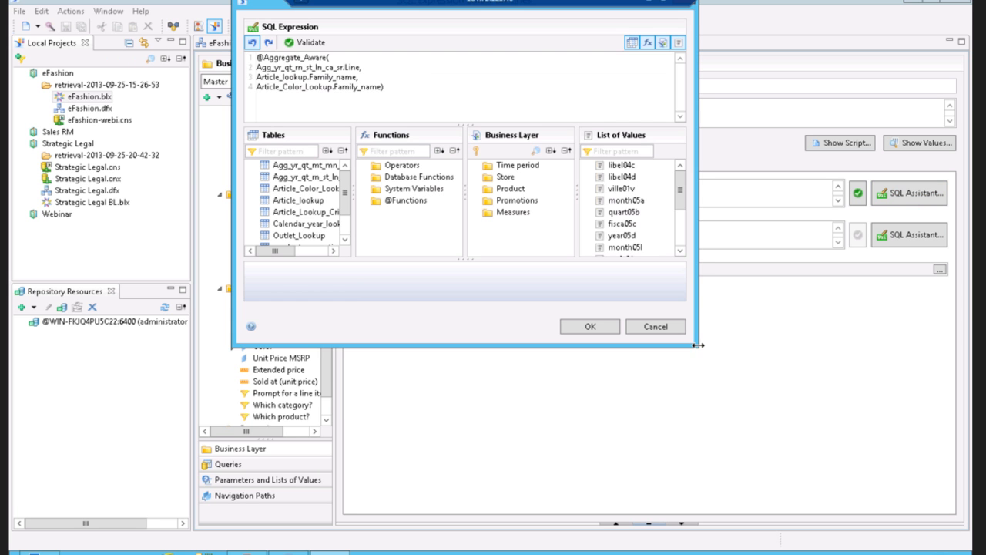
left_click_drag(696, 346, 962, 495)
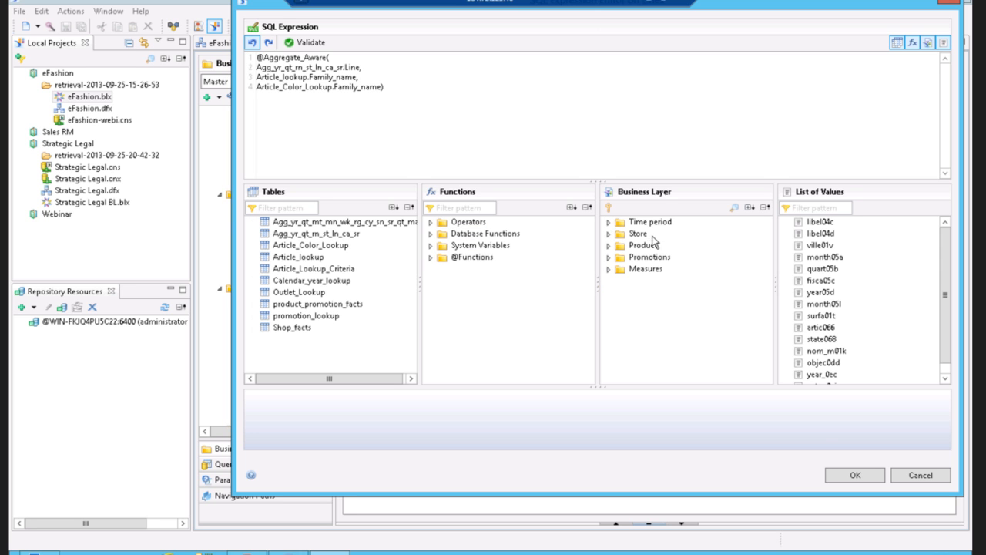
left_click(610, 222)
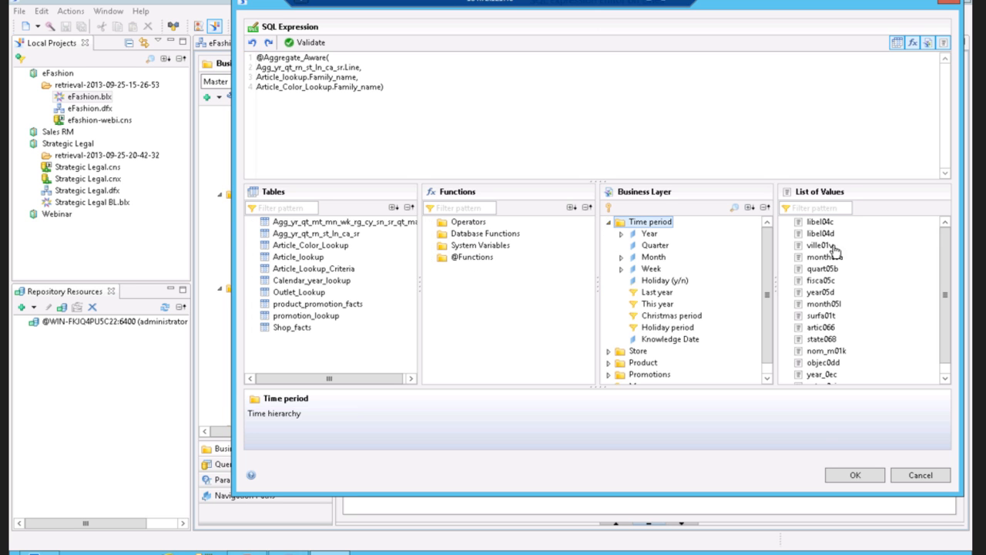
scroll(949, 254, "down", 1)
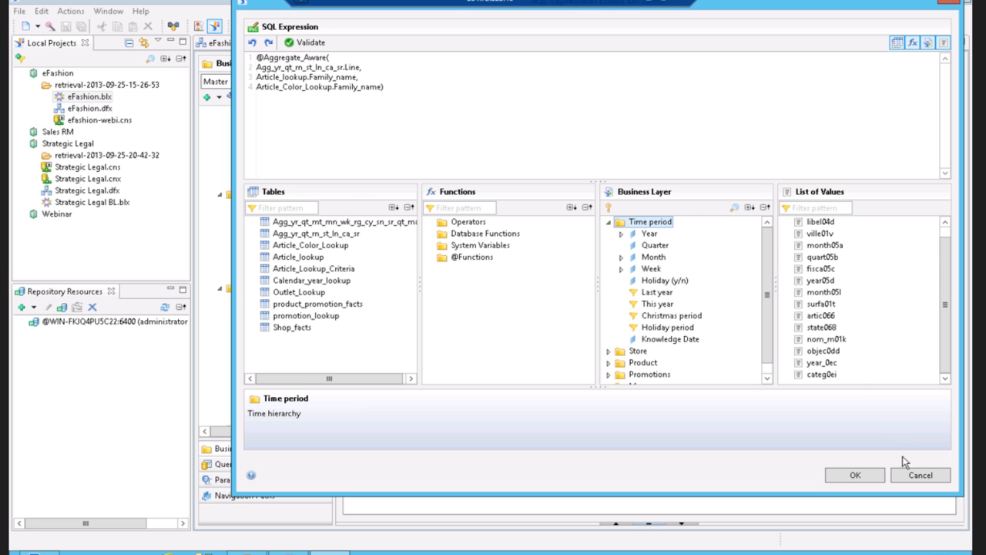
left_click(918, 475)
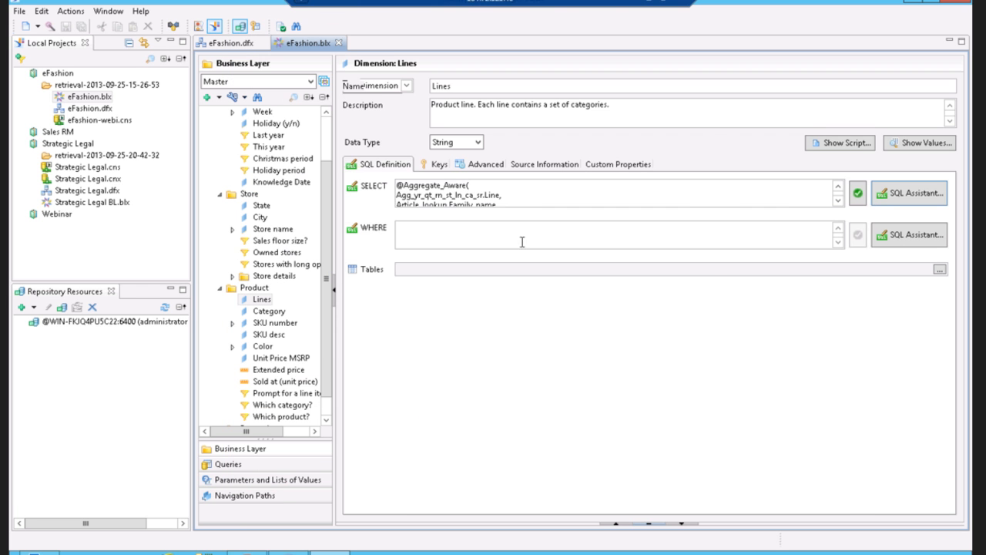
Look through the tables that can be associated with the Lines dimension, its keys and its advanced settings.
left_click(939, 270)
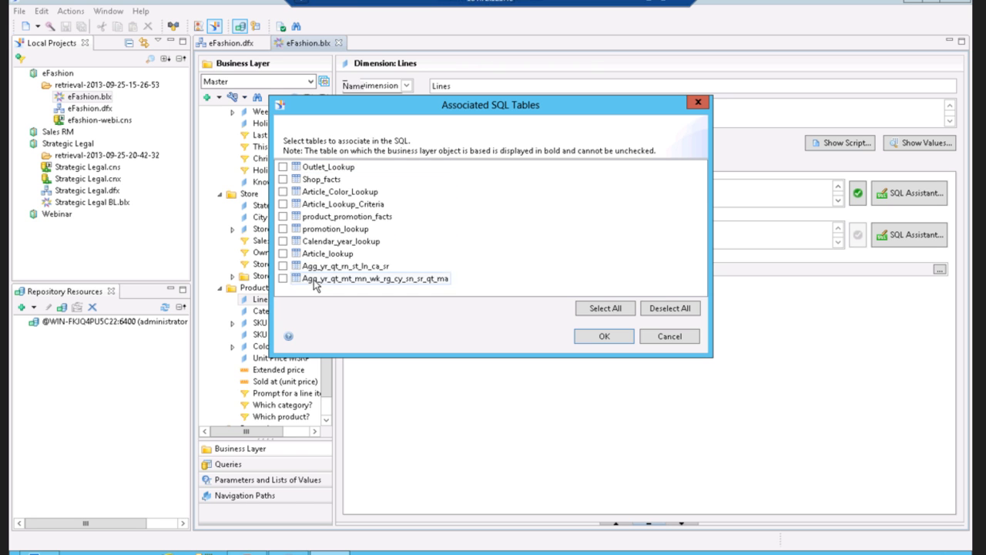
left_click(669, 336)
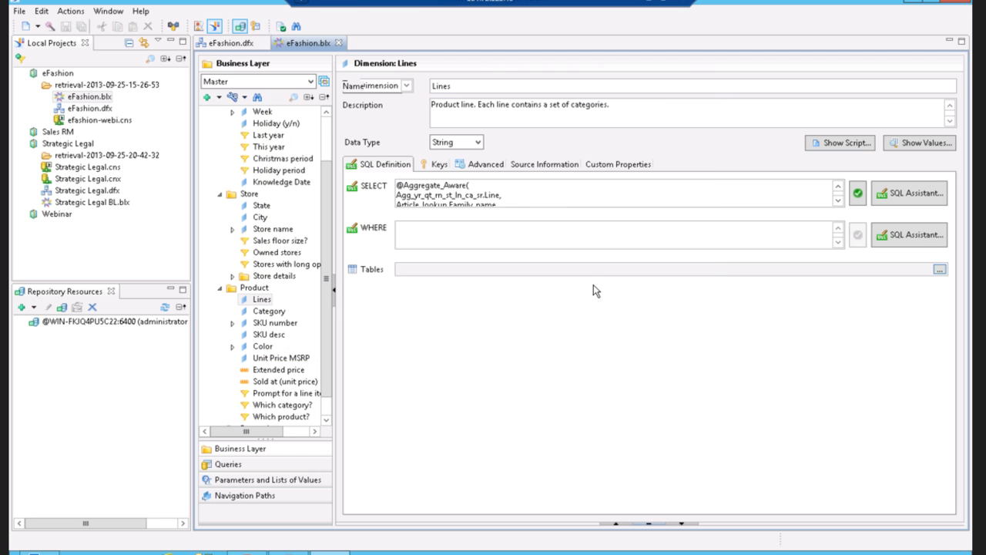
left_click(440, 164)
left_click(472, 167)
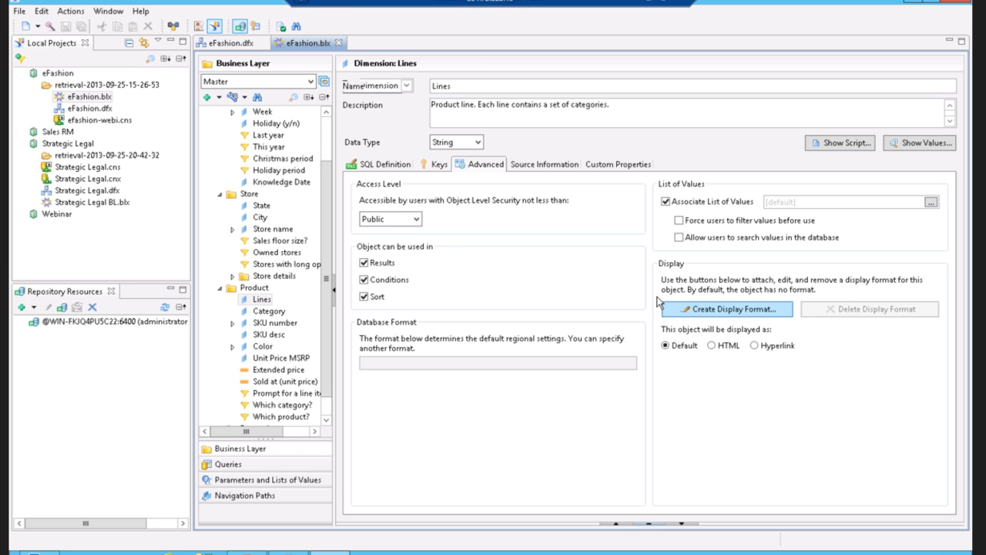
Try a shared display format for Lines, Category and SKU number using 24-point Arial in Indigo, bold and italic.
left_click(268, 324, "shift")
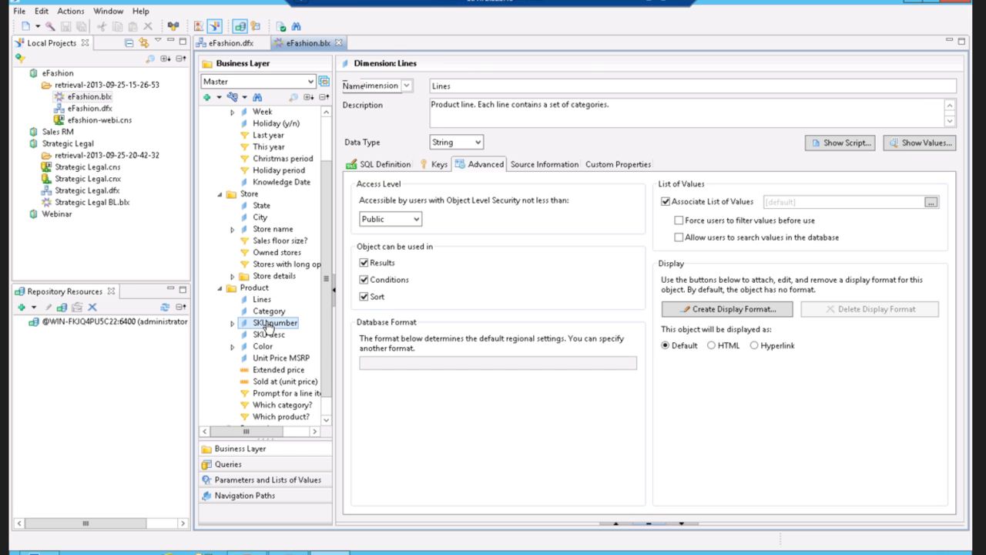
right_click(268, 325)
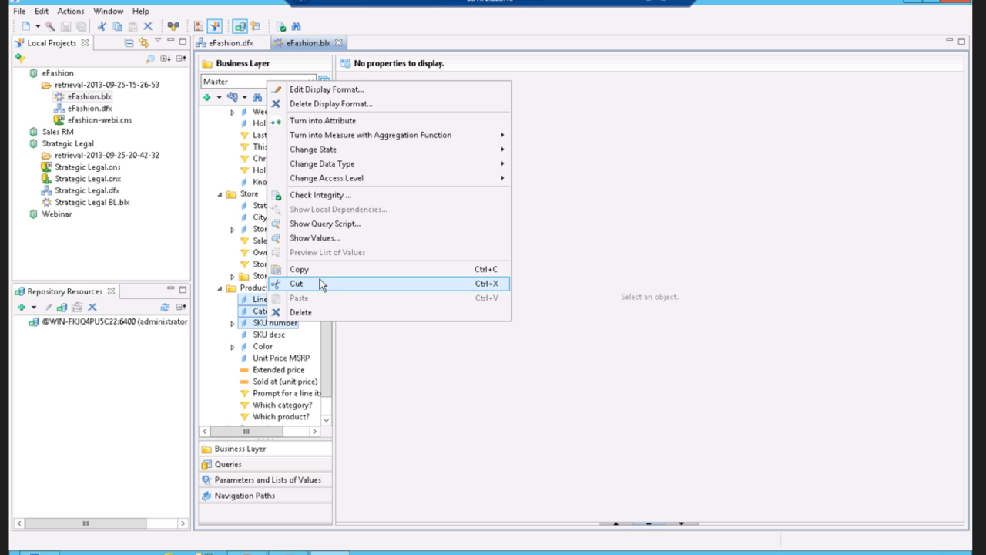
left_click(346, 91)
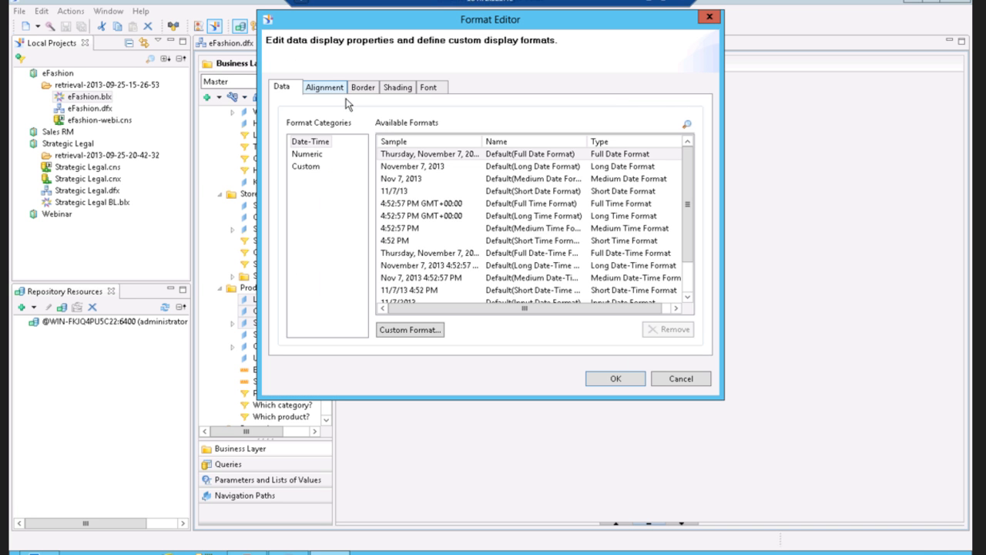
left_click(428, 89)
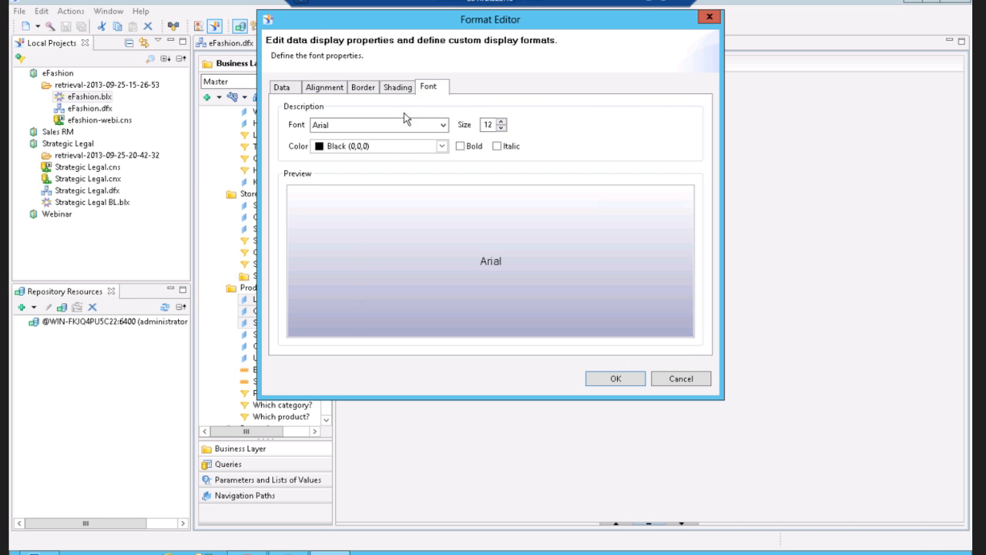
double_click(489, 124)
type("24")
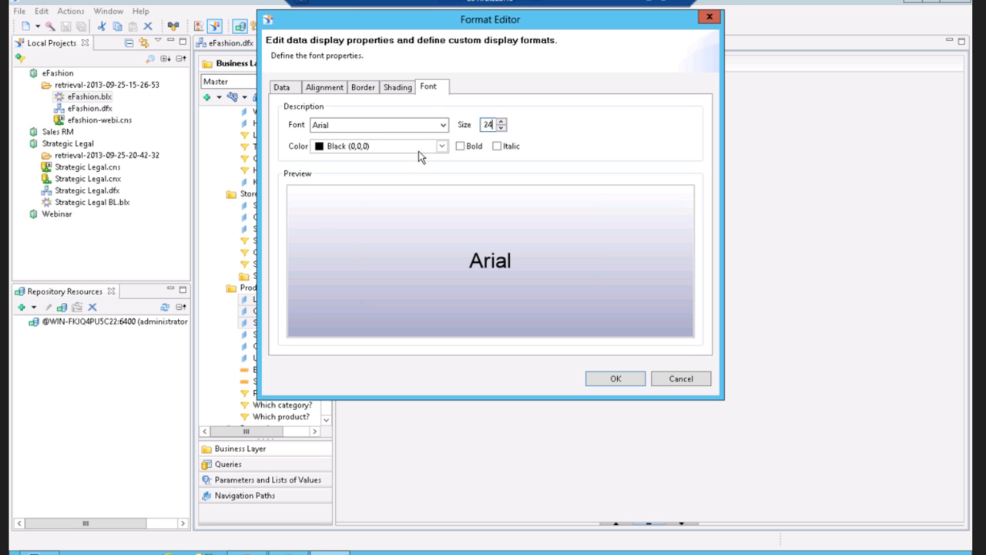
left_click(445, 146)
left_click(416, 175)
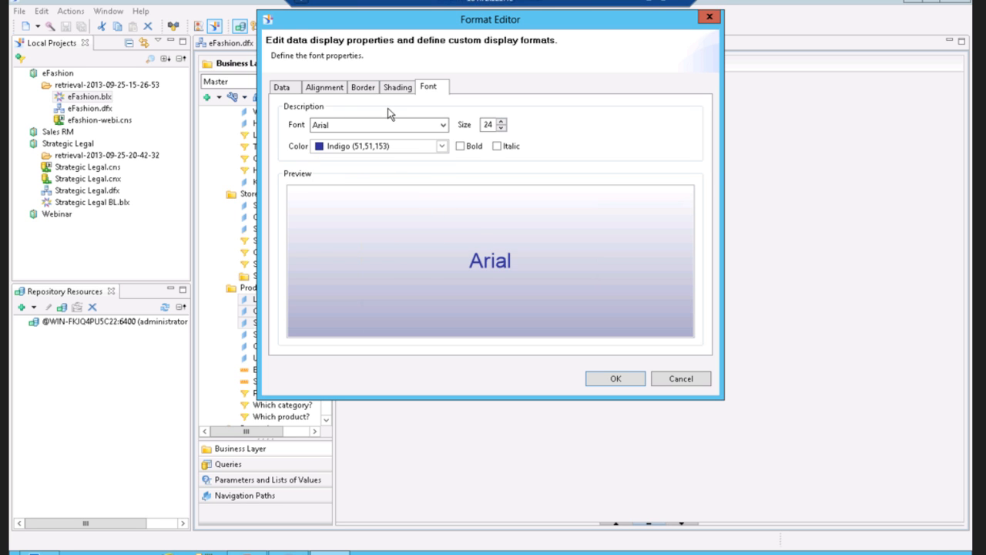
left_click(460, 145)
left_click(497, 146)
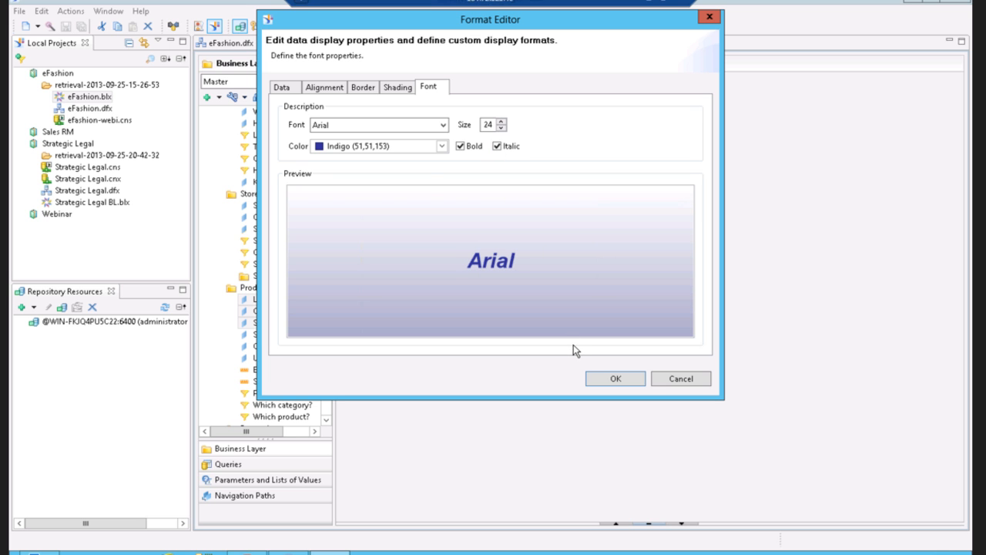
Look at the display format's shading and border options, then discard the format changes.
left_click(404, 87)
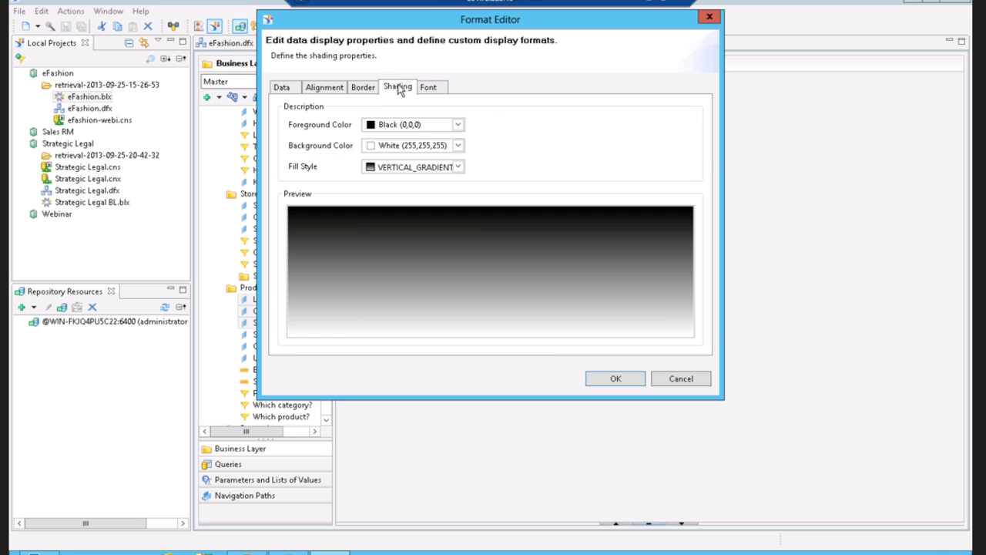
left_click(365, 86)
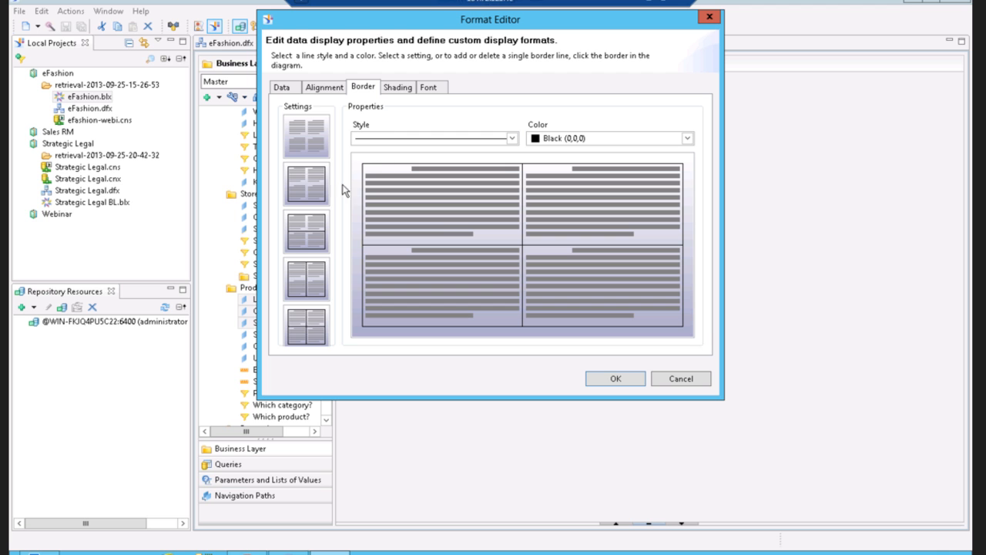
left_click(695, 380)
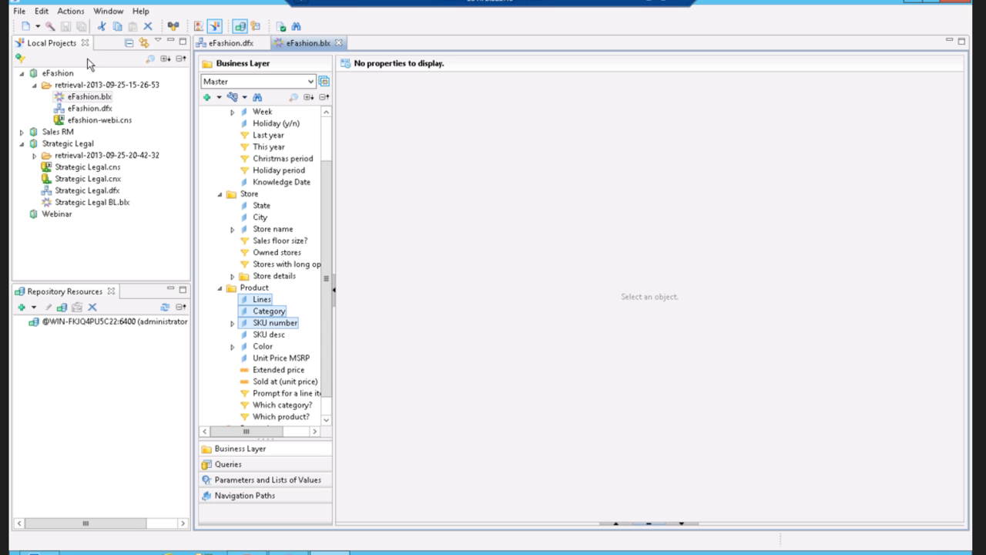
Start a new universe in a newly created project named "November Webinar", keeping the default project location.
left_click(50, 27)
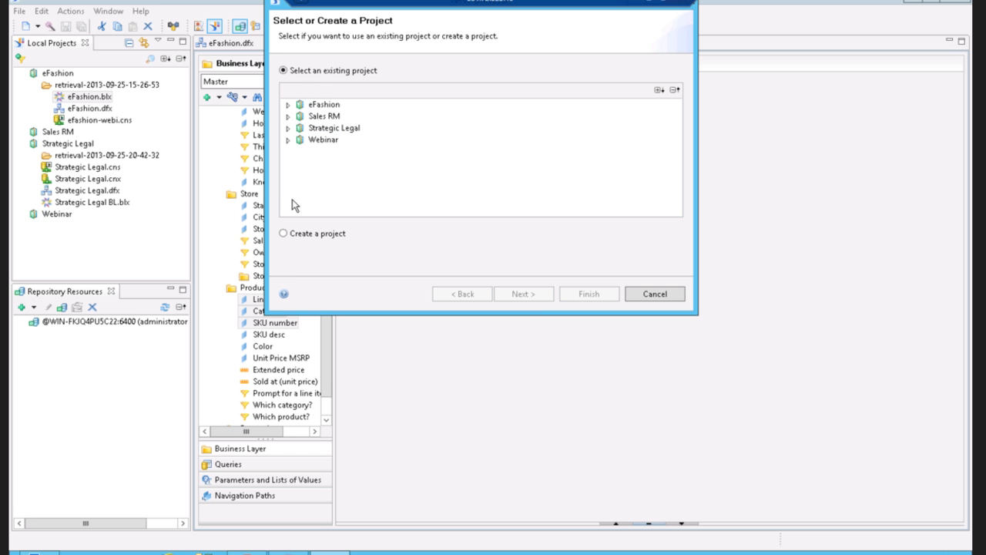
left_click(284, 233)
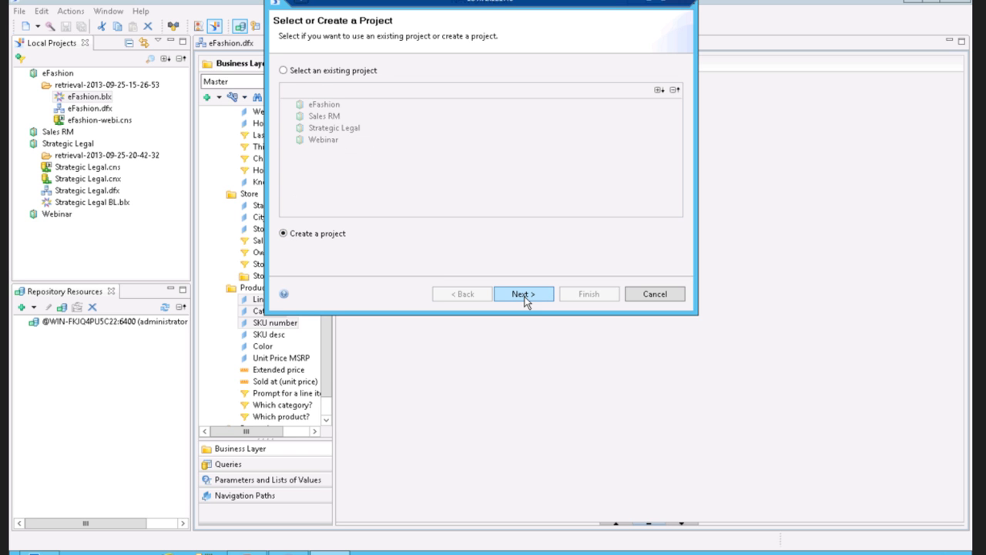
left_click(525, 295)
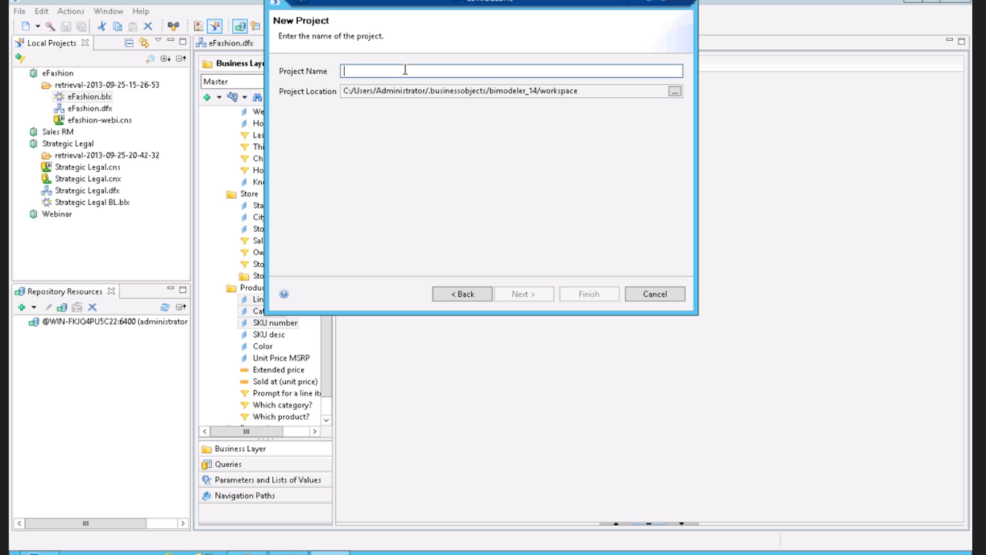
type("W")
key("BackSpace")
key("BackSpace")
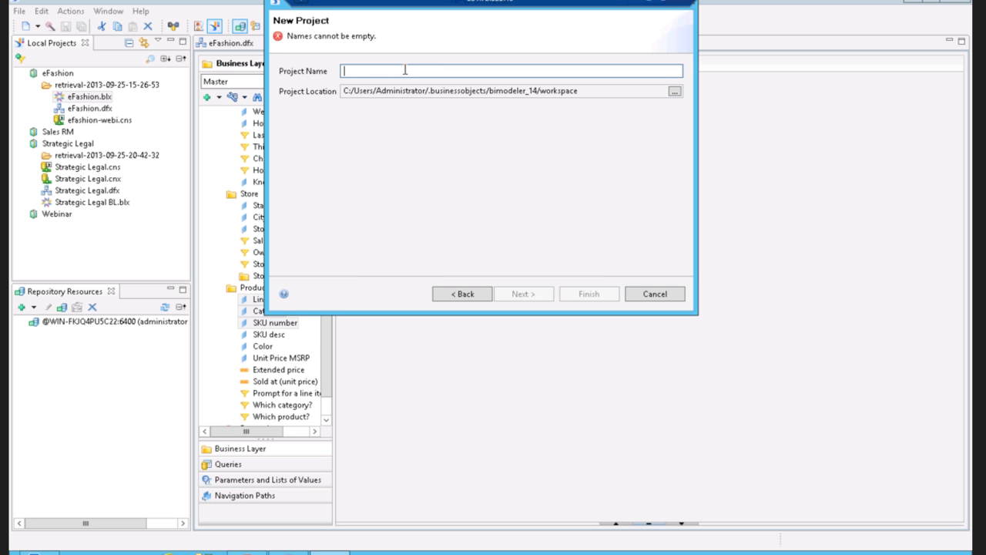
type("NOv")
type("vember Webinar")
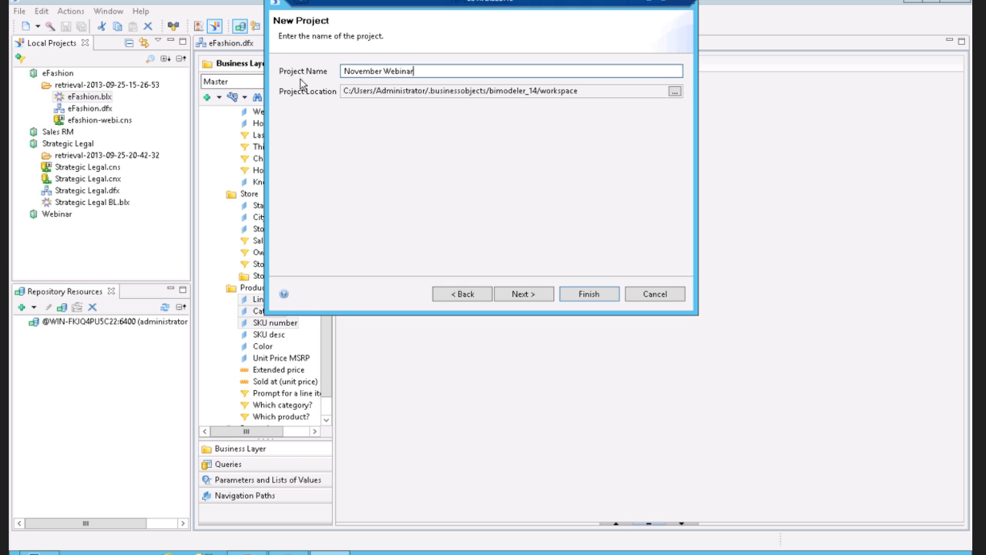
left_click(521, 294)
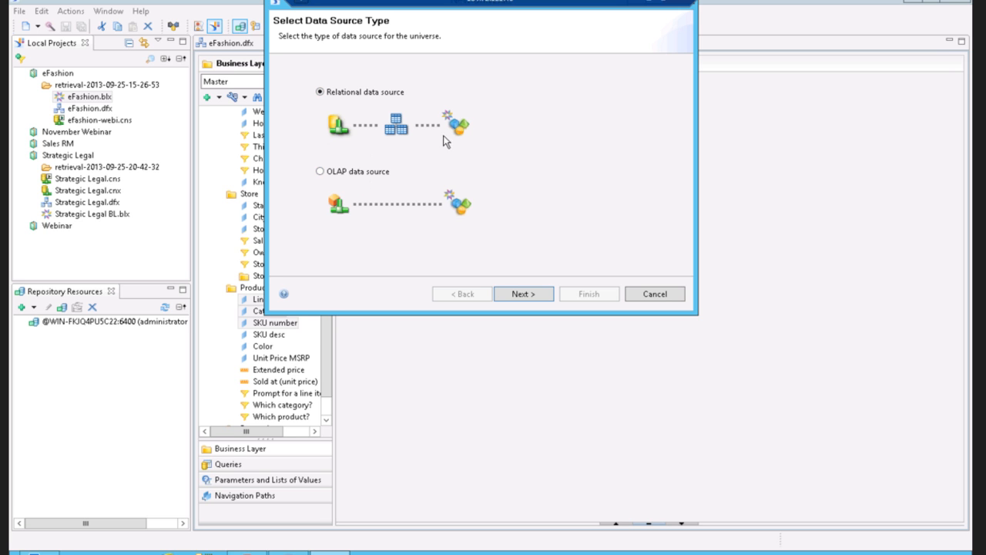
Choose a relational data source for the universe and name its connection "Nov eFashion".
left_click(536, 296)
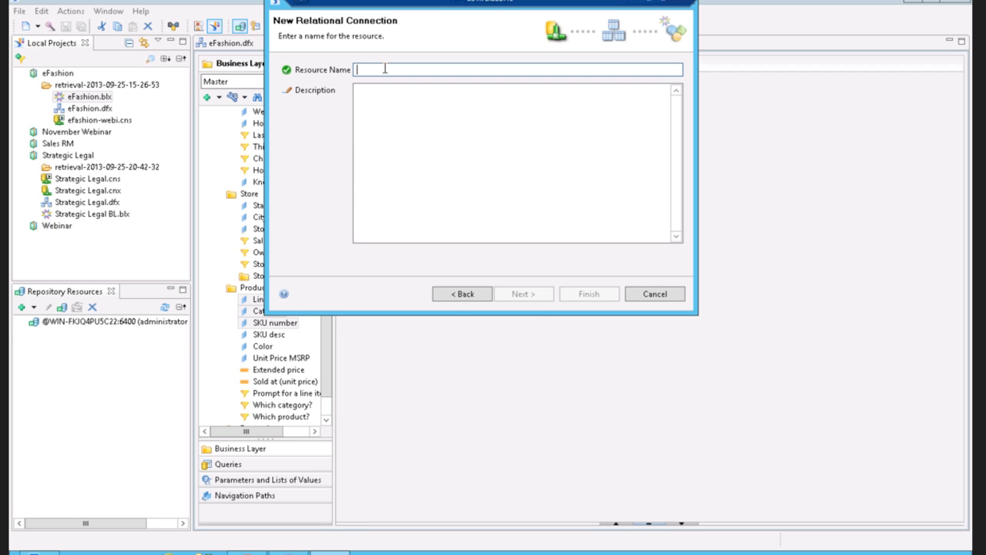
type("Nov eFash")
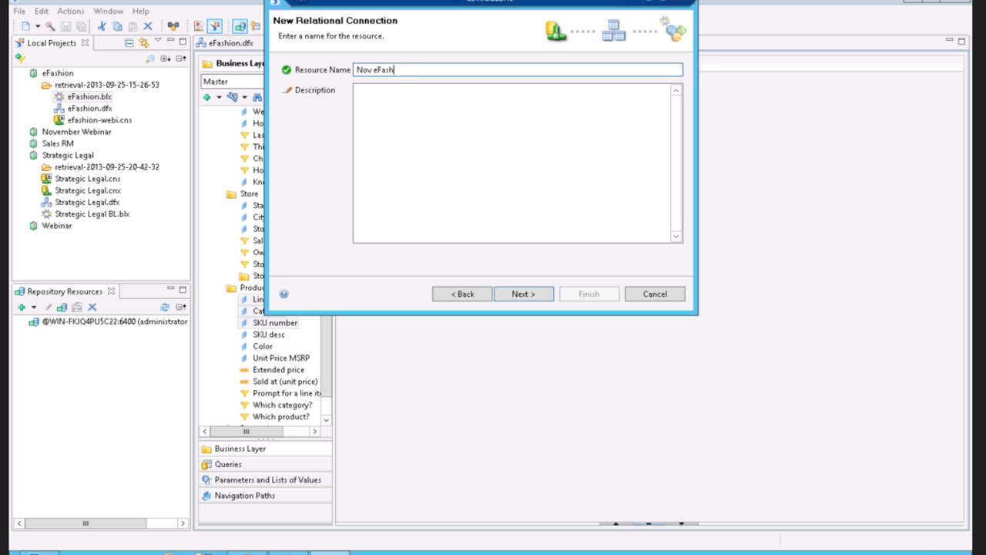
left_click(513, 301)
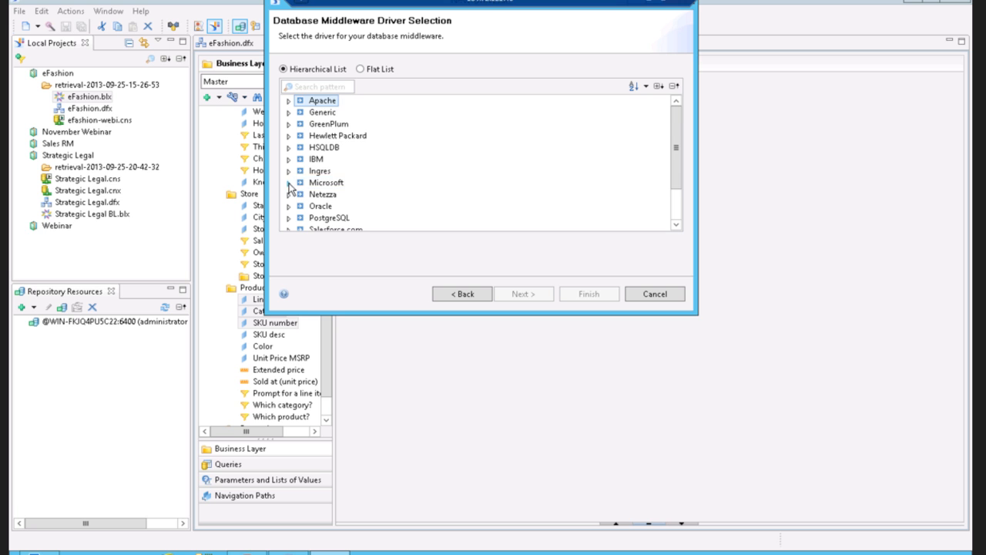
Choose the ODBC Drivers for Microsoft MS Access 2010 as the connection's database middleware.
left_click(288, 183)
left_click(348, 135)
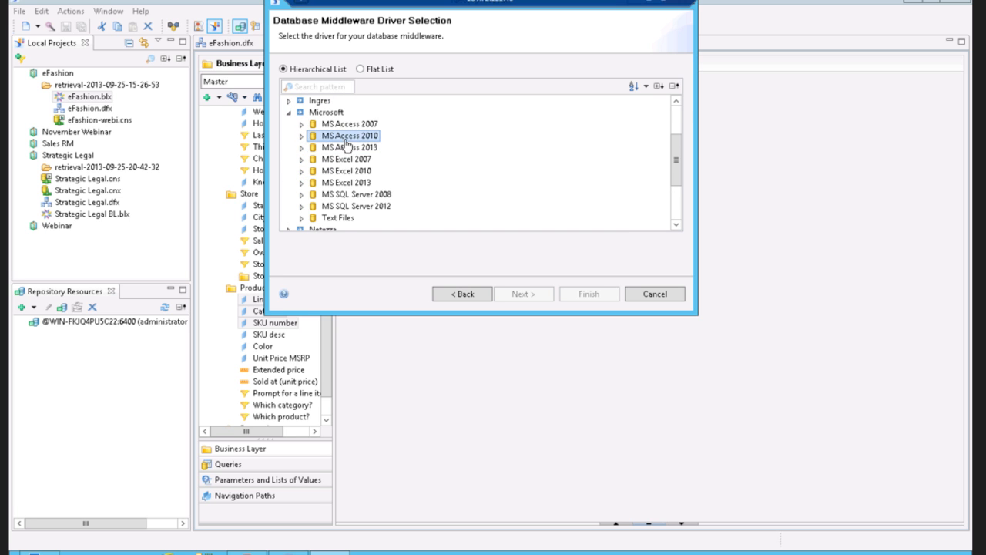
left_click(302, 136)
left_click(326, 149)
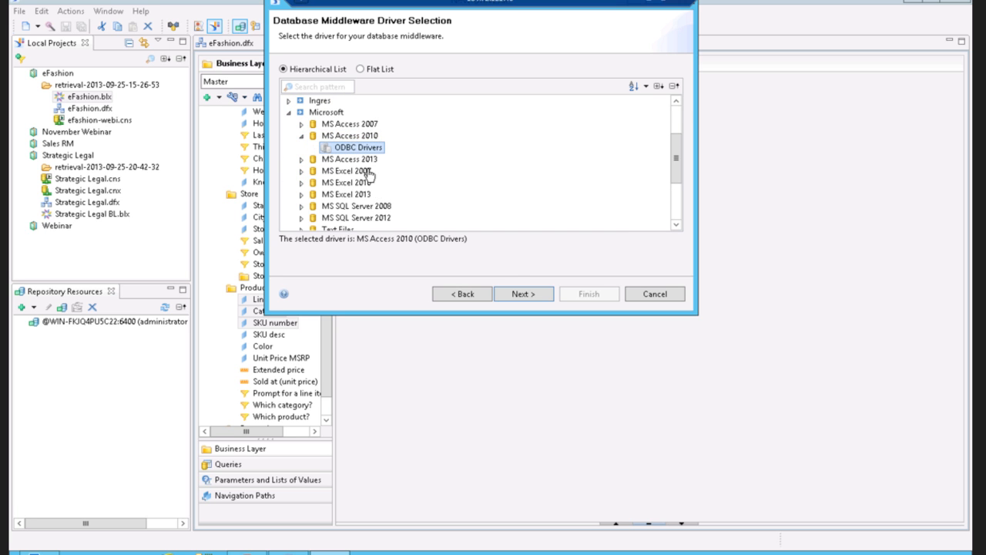
left_click(523, 293)
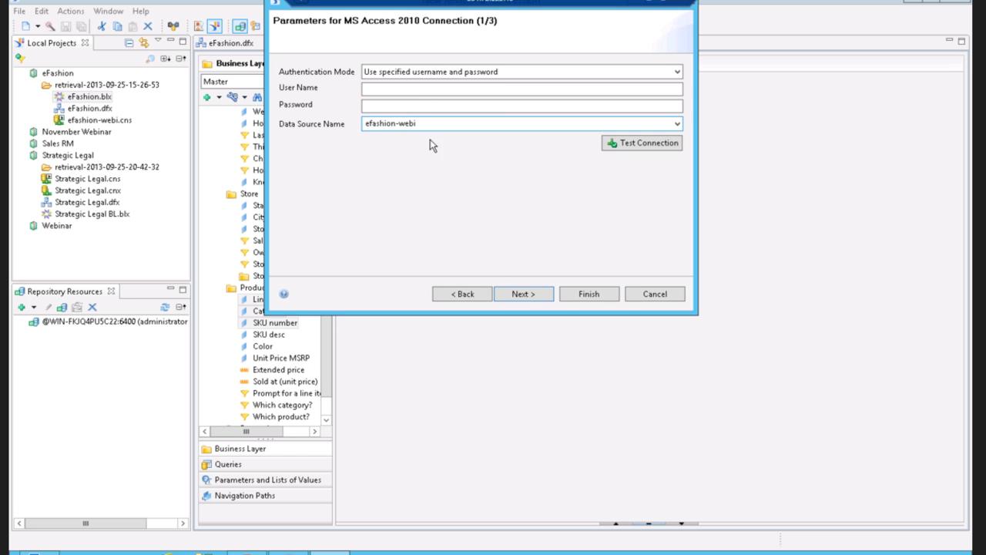
Test the connection to the efashion-webi data source and accept its default connection and custom parameters.
left_click(634, 142)
left_click(567, 162)
left_click(522, 294)
left_click(532, 293)
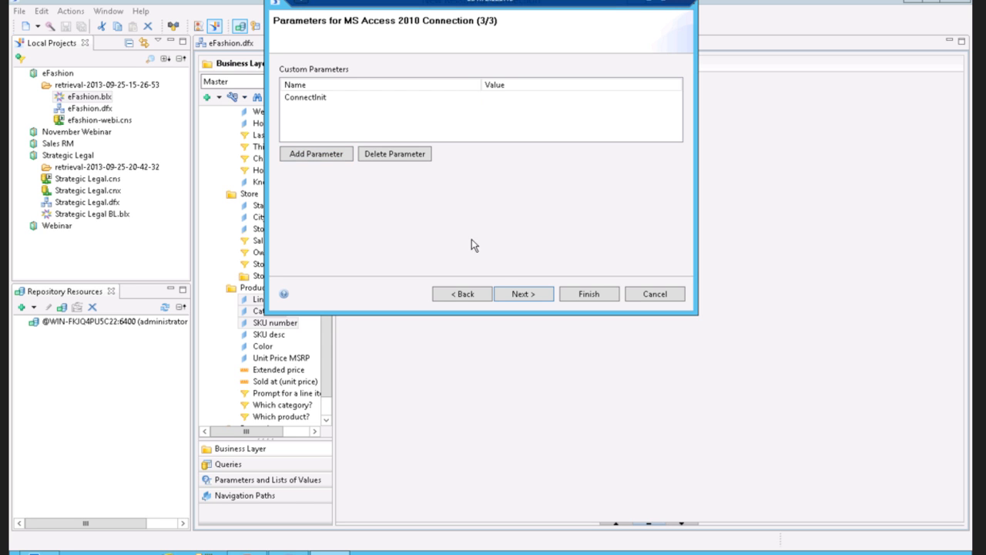
left_click(521, 298)
Name the new data foundation "efashion_Nov_DF".
left_click(413, 72)
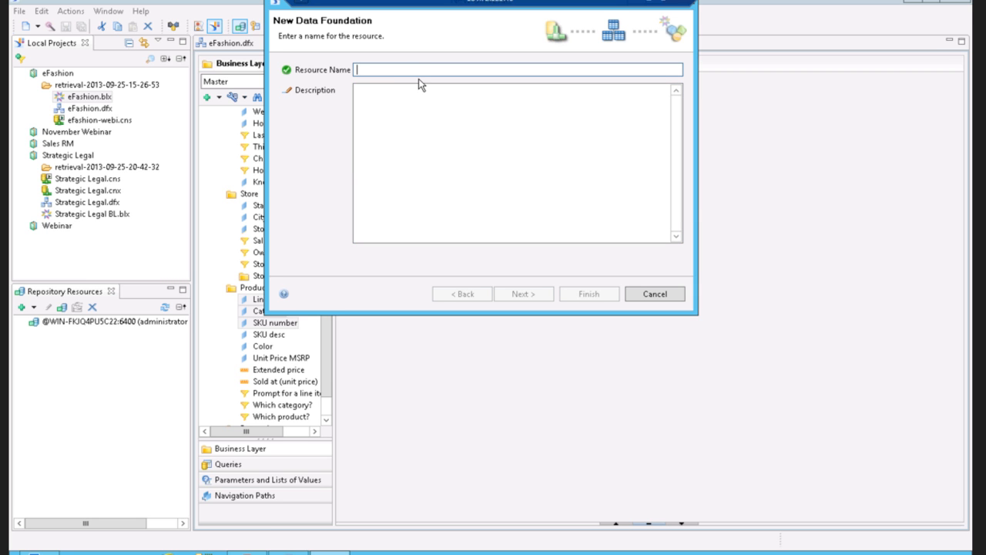
type("efashion_Nov_D")
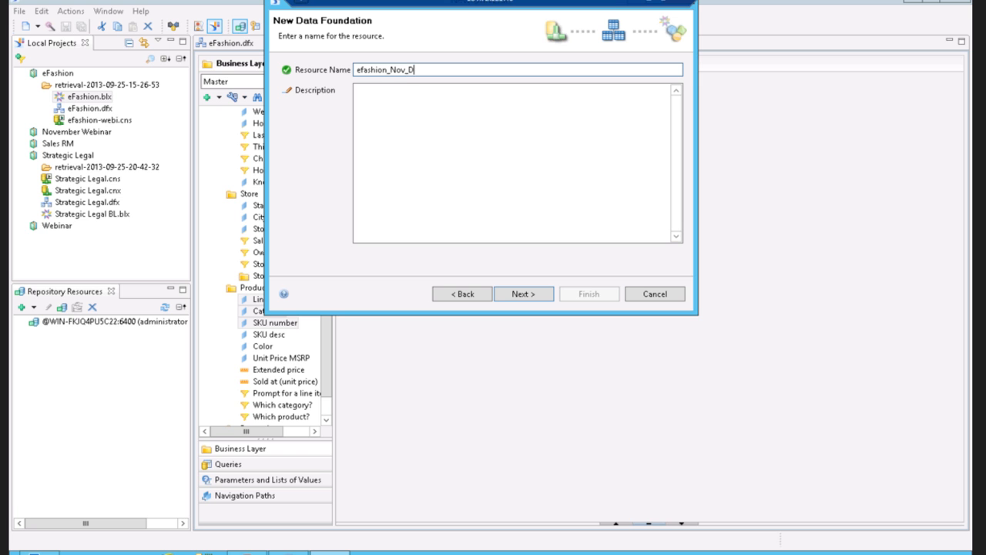
left_click(523, 293)
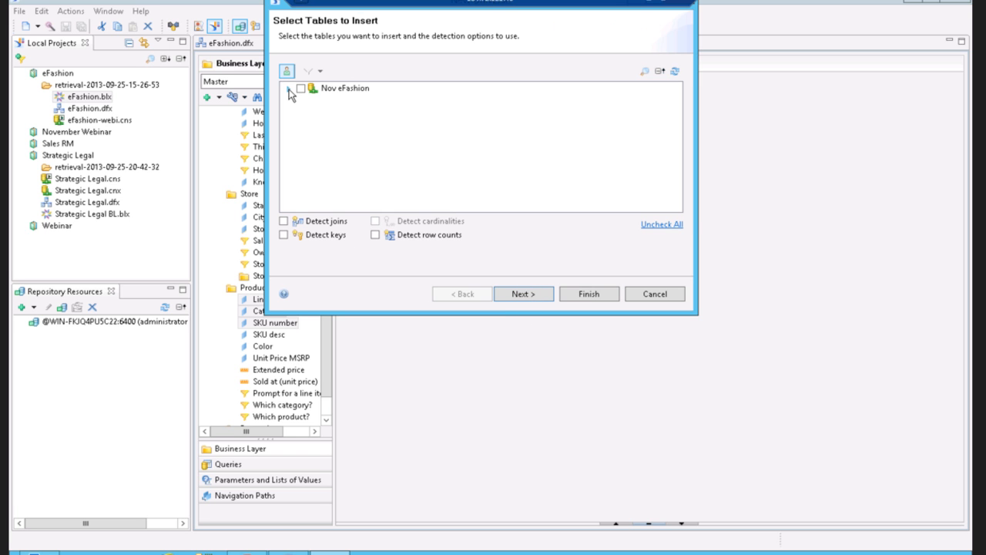
Expand the efashion sample database under the Nov eFashion connection and clear all its table selections.
left_click(289, 89)
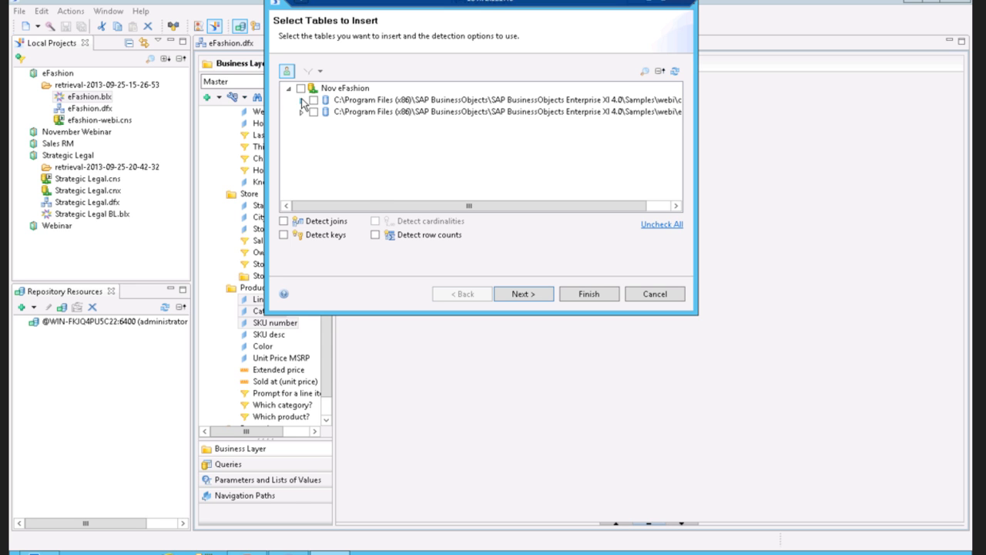
left_click(302, 101)
left_click(312, 100)
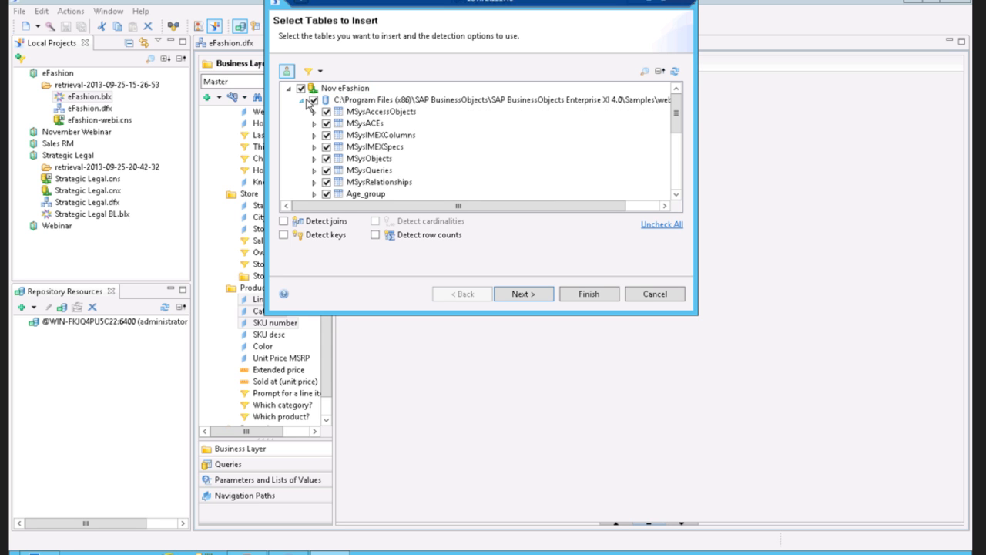
left_click(313, 101)
left_click(301, 101)
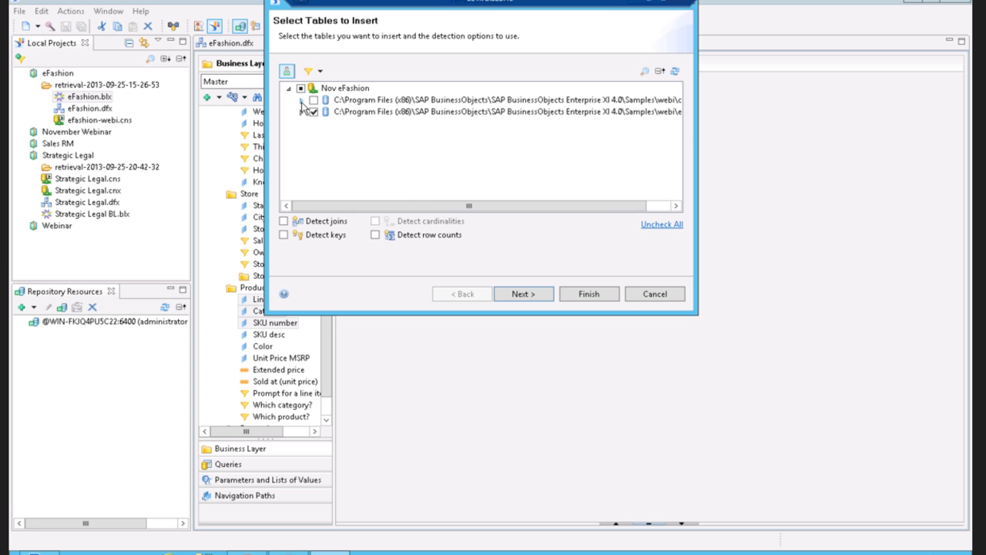
left_click(302, 113)
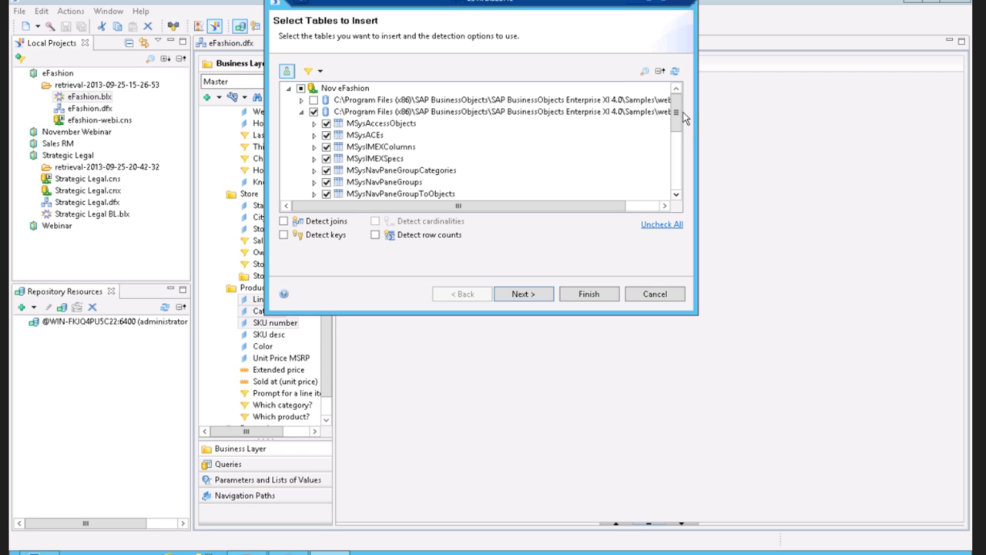
left_click_drag(678, 115, 675, 199)
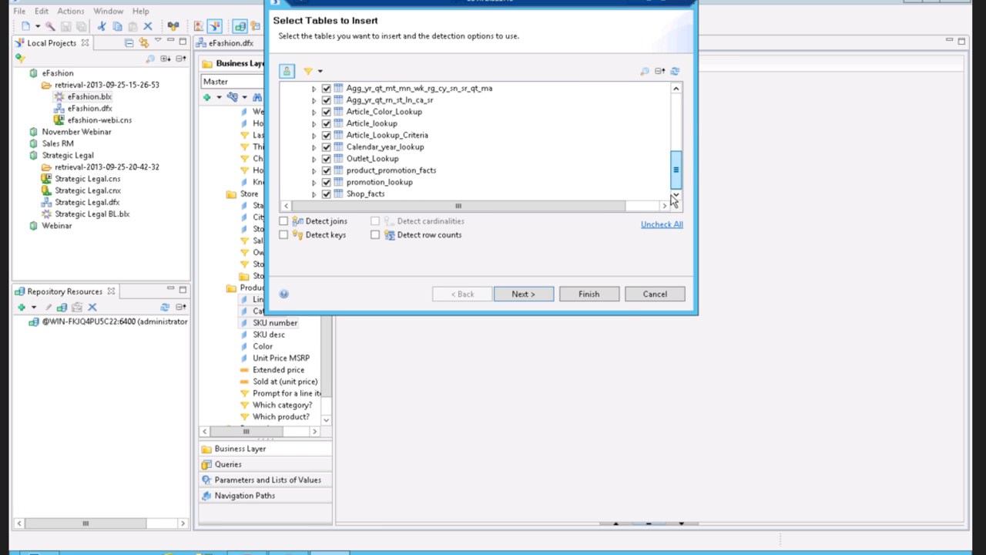
scroll(663, 176, "up", 8)
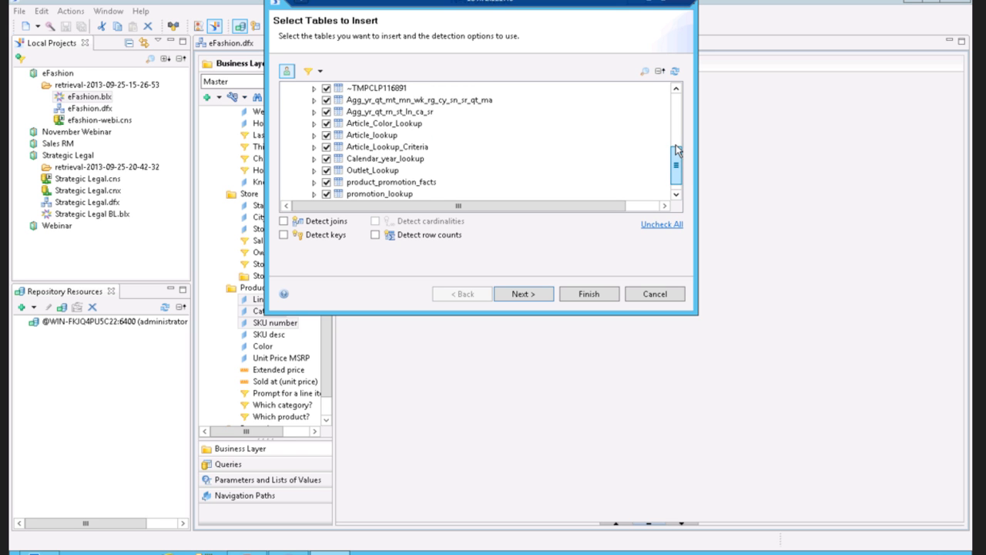
left_click(314, 111)
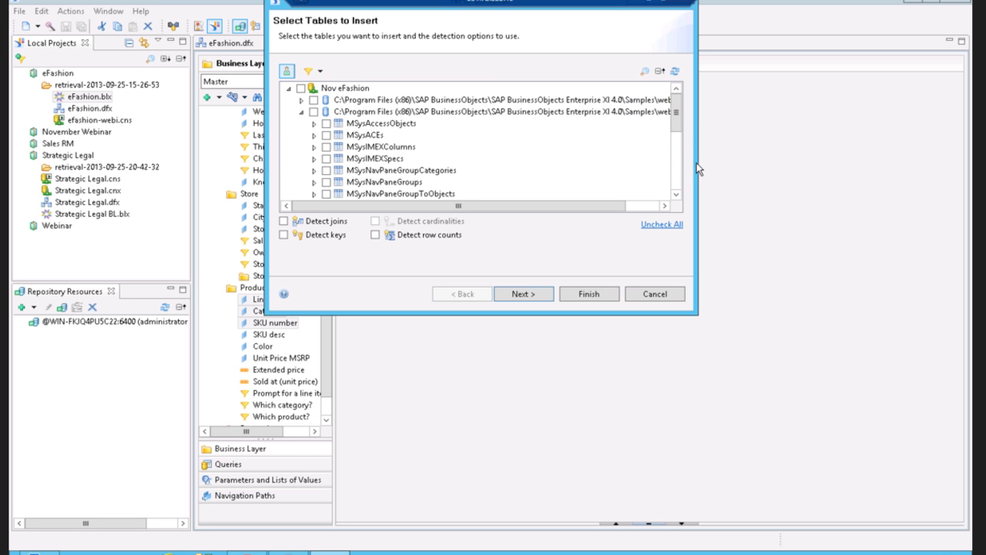
Select the ten efashion tables from Agg_yr_qt_mt_mn_wk_rg_cy_sn_sr_qt_ma through Shop_facts for insertion, leaving out the MSys tables.
scroll(666, 124, "down", 6)
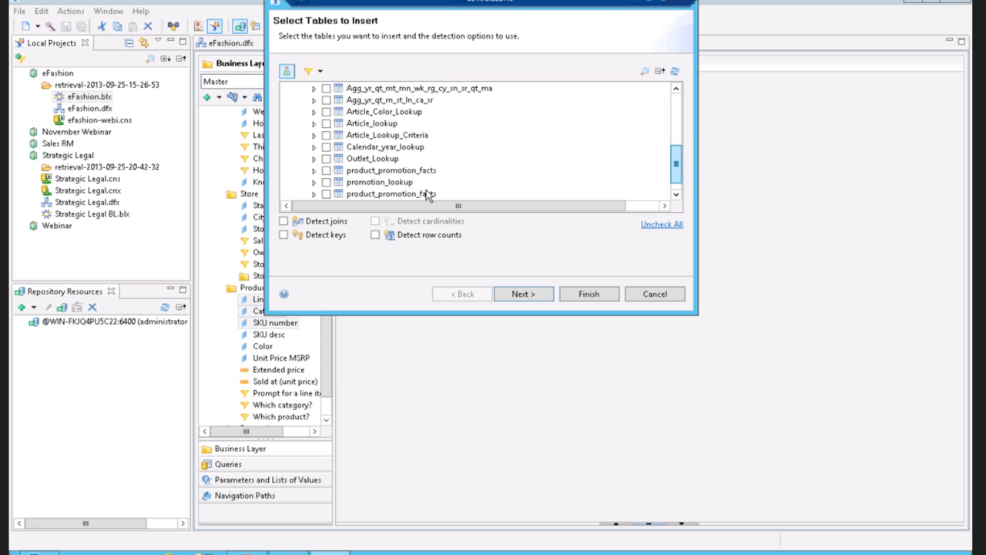
left_click(326, 88)
left_click(326, 100)
left_click(326, 112)
left_click(326, 123)
left_click(326, 135)
left_click(326, 146)
left_click(326, 158)
left_click(326, 170)
left_click(326, 182)
left_click(326, 194)
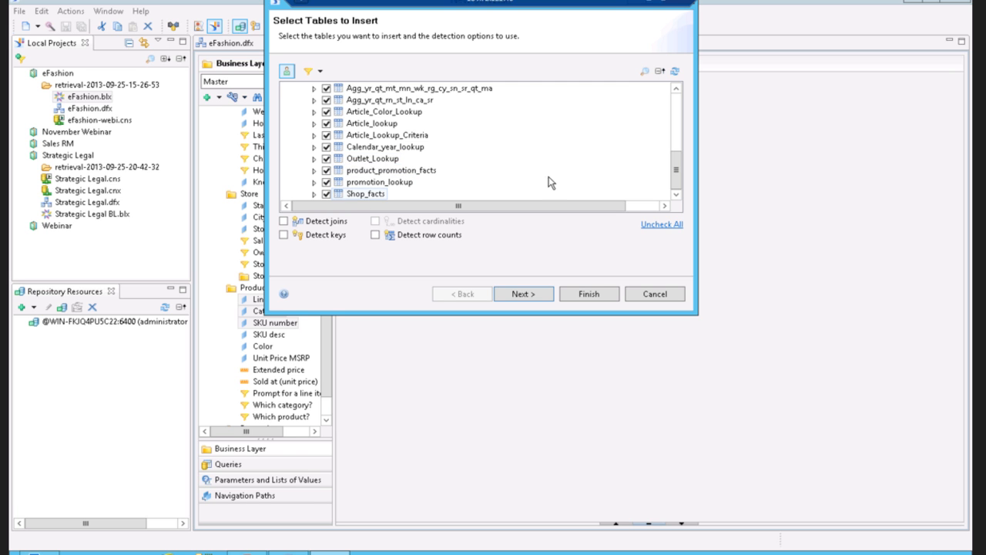
left_click_drag(673, 169, 674, 100)
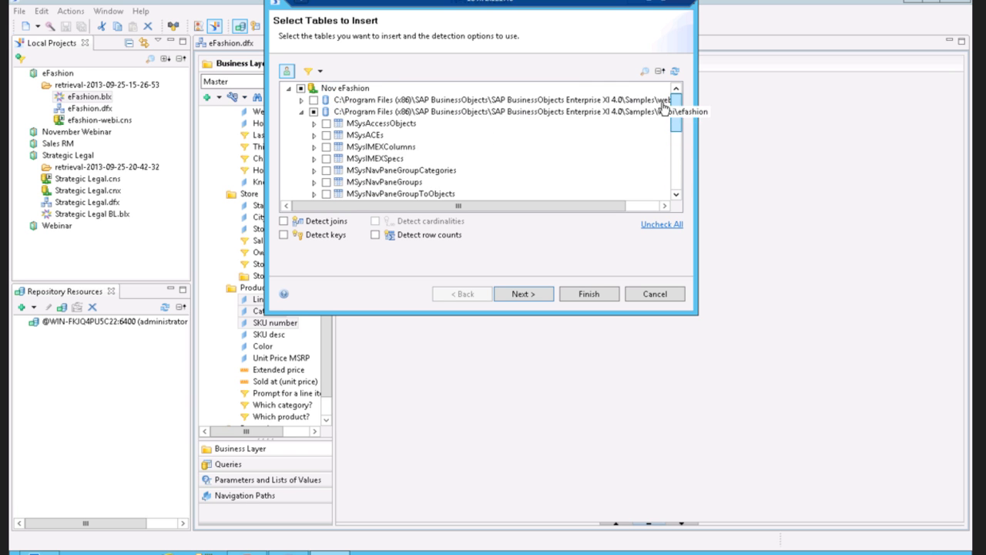
Enable detection of joins, keys, cardinalities and row counts, and insert the selected tables into the data foundation.
left_click(285, 221)
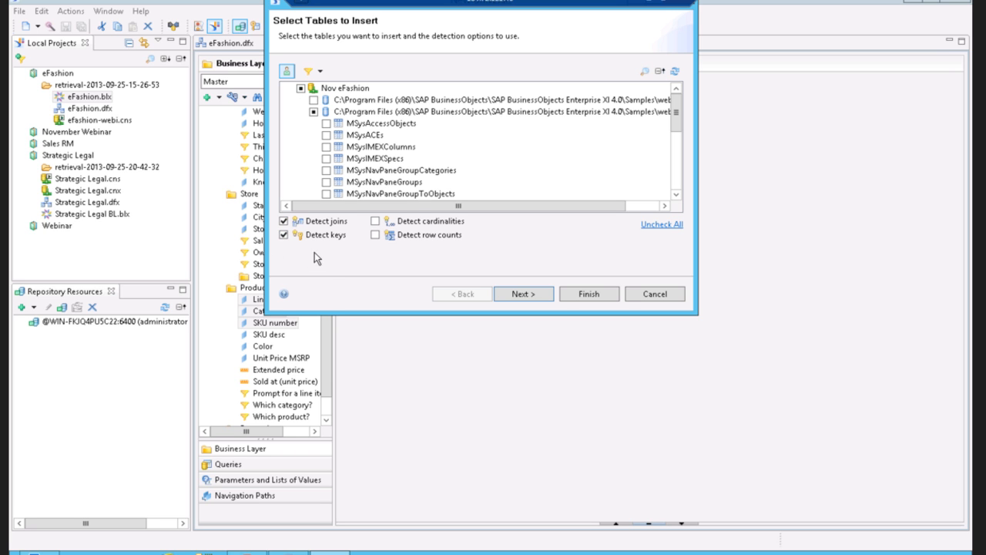
left_click(375, 221)
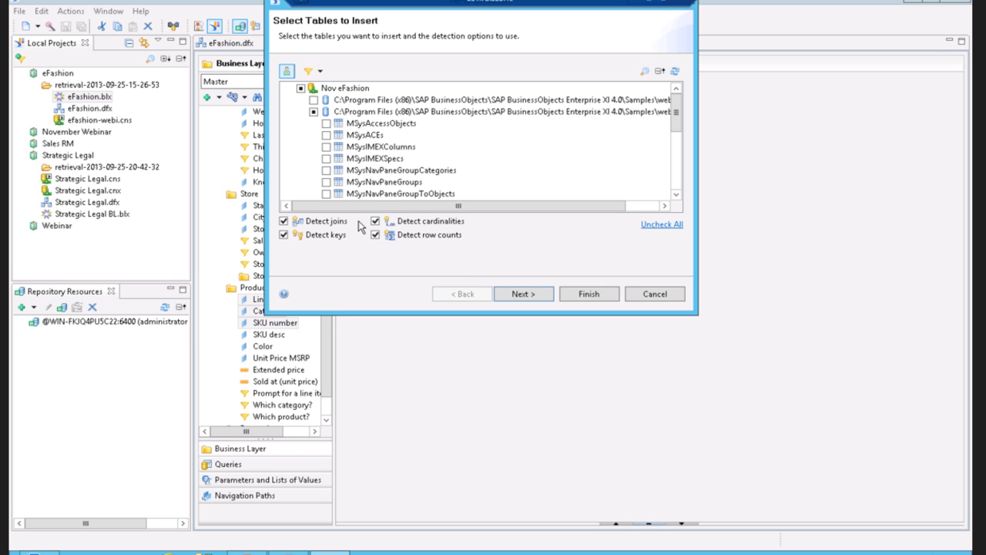
left_click(524, 293)
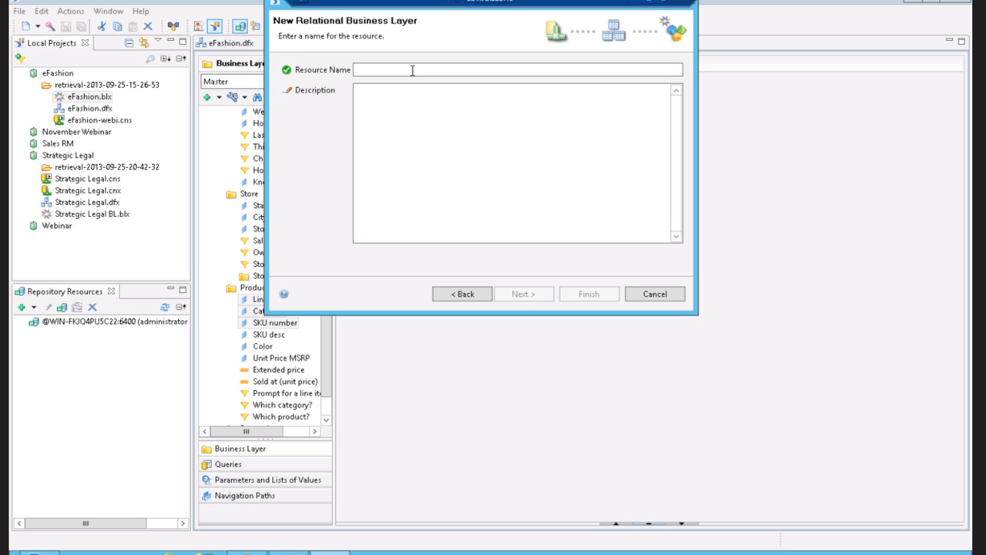
Name the relational business layer "efashion_BL _NOV" and finish creating the universe.
type("efashion_BL _NOV")
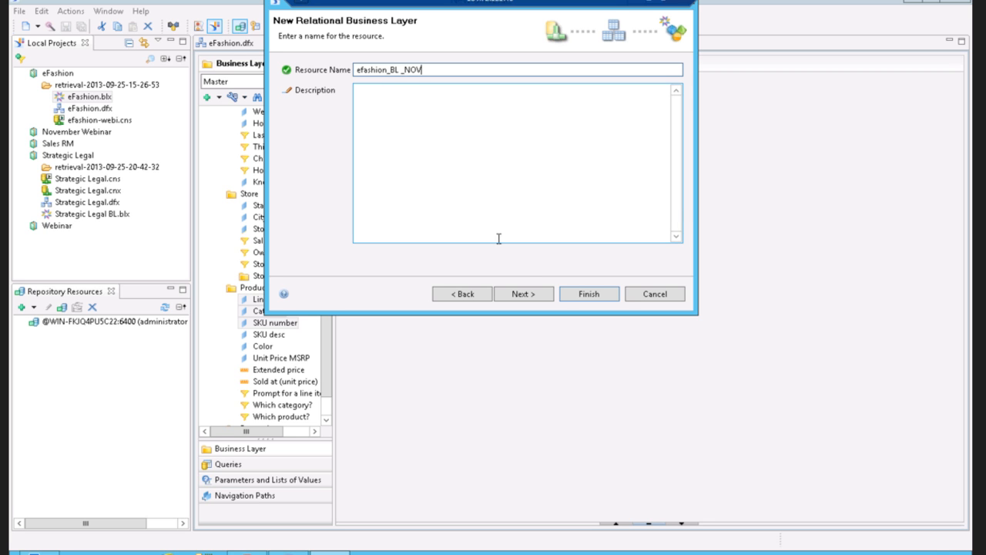
left_click(526, 289)
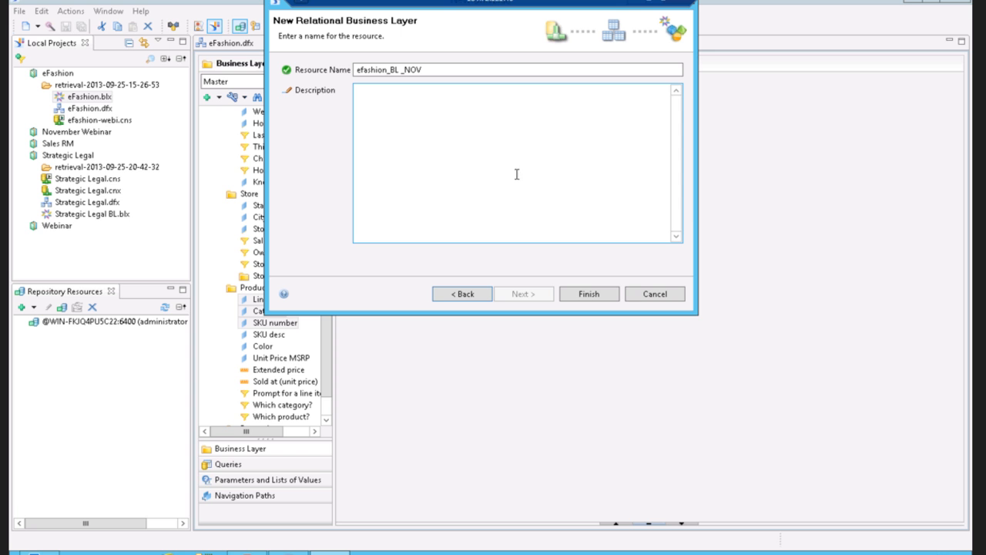
left_click(584, 293)
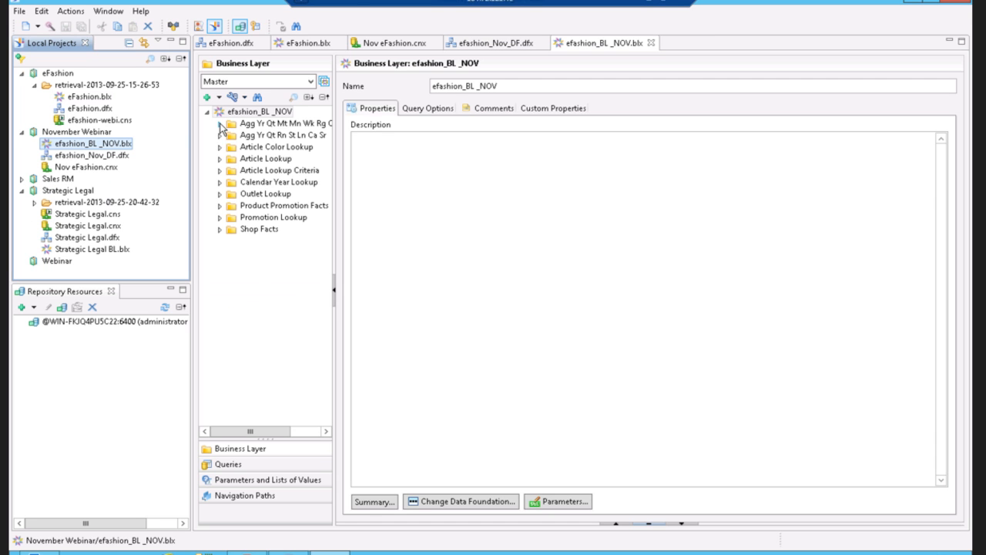
Examine the objects in the business layer's two Agg Yr folders and its Article Color Lookup folder.
left_click(220, 123)
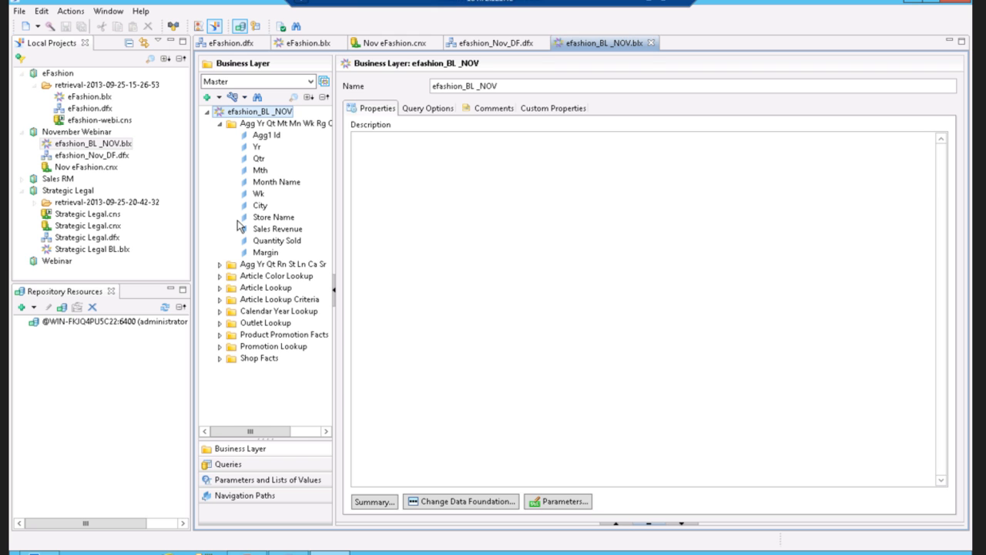
left_click(220, 264)
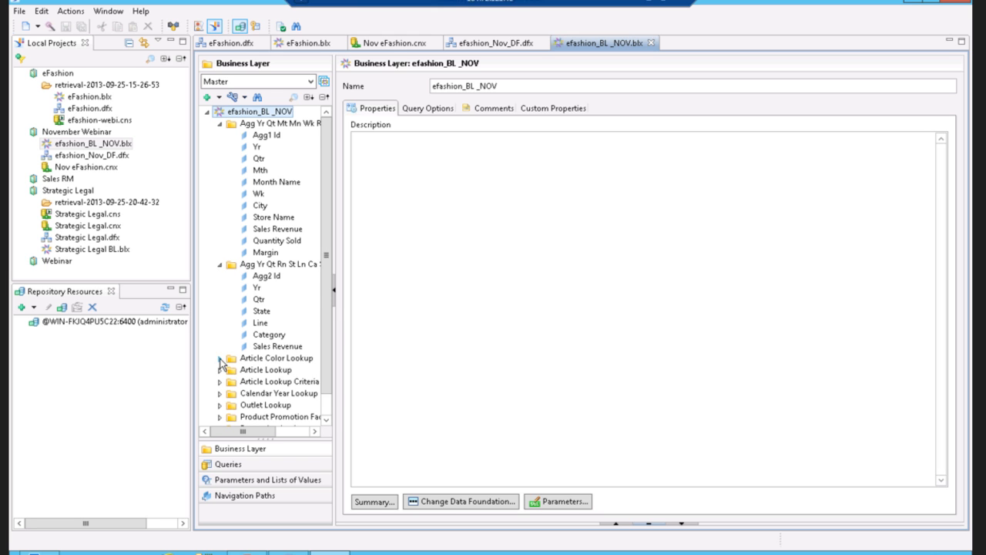
left_click(220, 358)
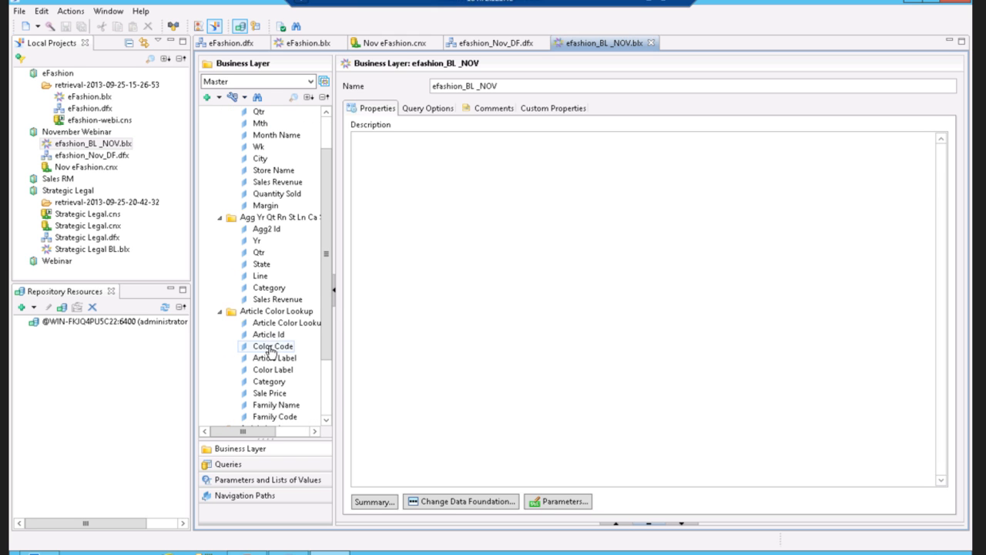
In the efashion_Nov_DF data foundation, join product_promotion_facts to Article_Lookup_Criteria and to Article_lookup on Article_id.
left_click(517, 44)
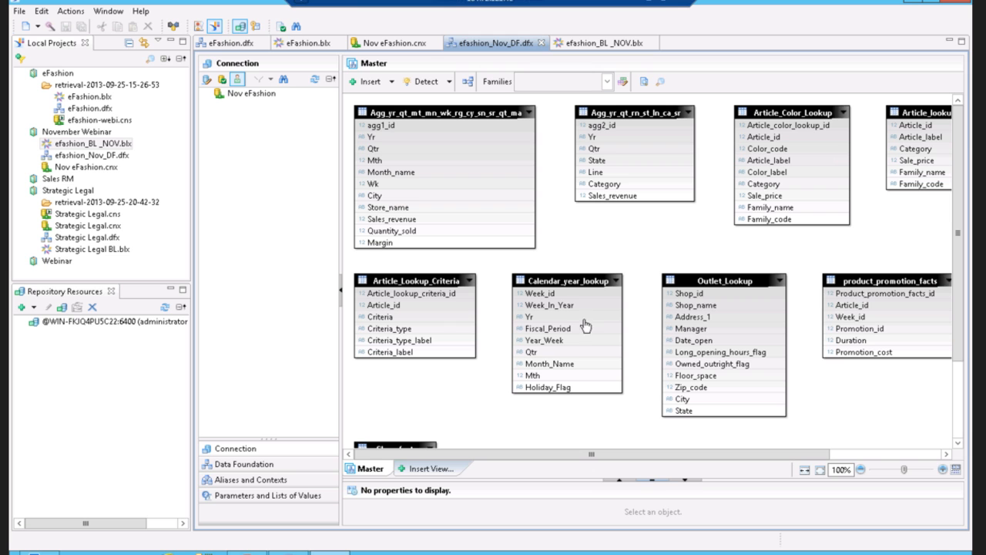
left_click(843, 306)
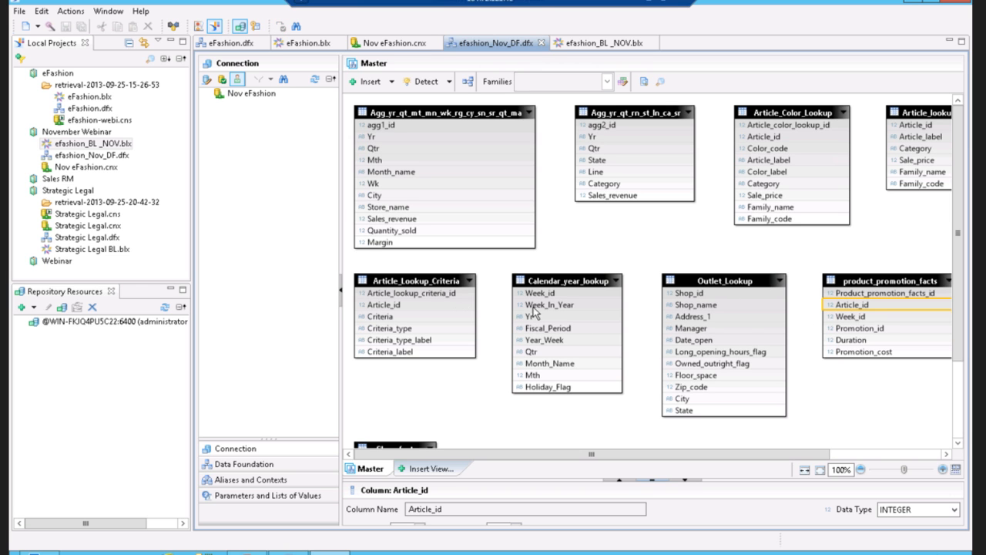
left_click_drag(786, 297, 474, 306)
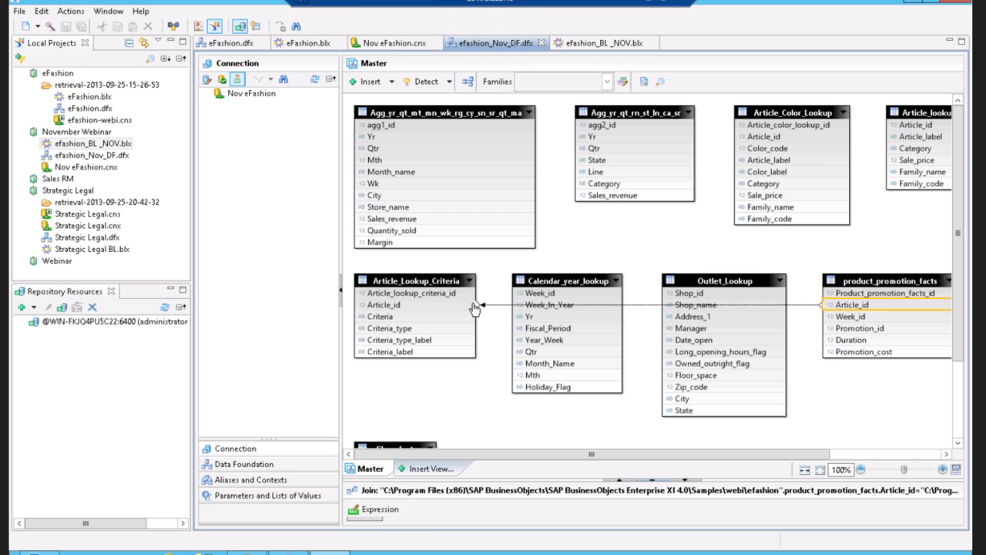
left_click_drag(909, 125, 865, 315)
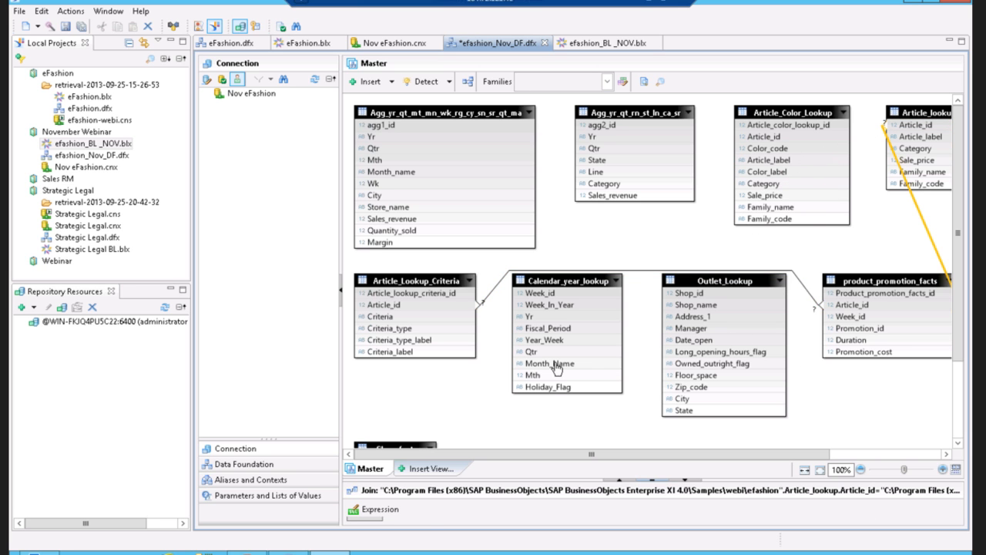
Examine the full expression of the Article_lookup to product_promotion_facts join and return to the efashion_BL _NOV business layer.
left_click(620, 480)
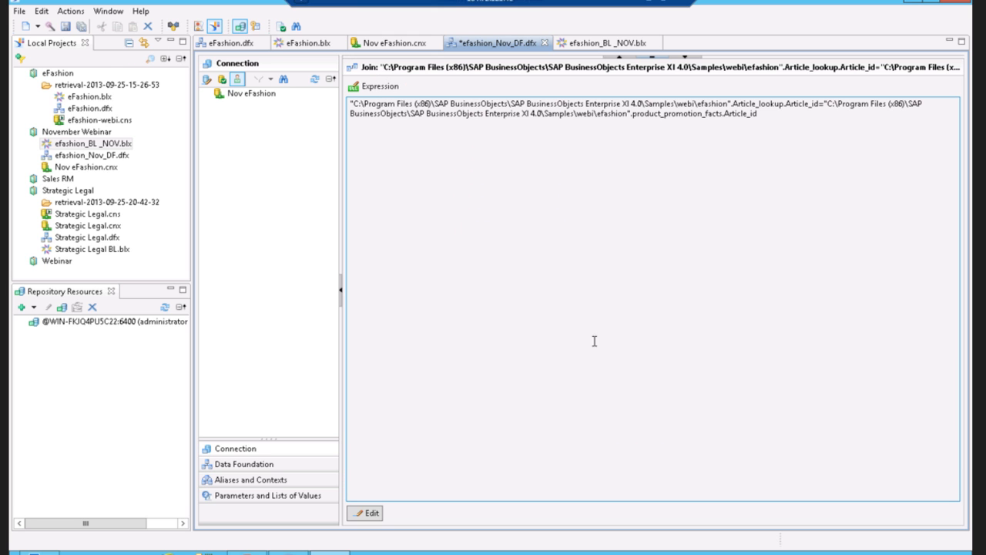
left_click(598, 44)
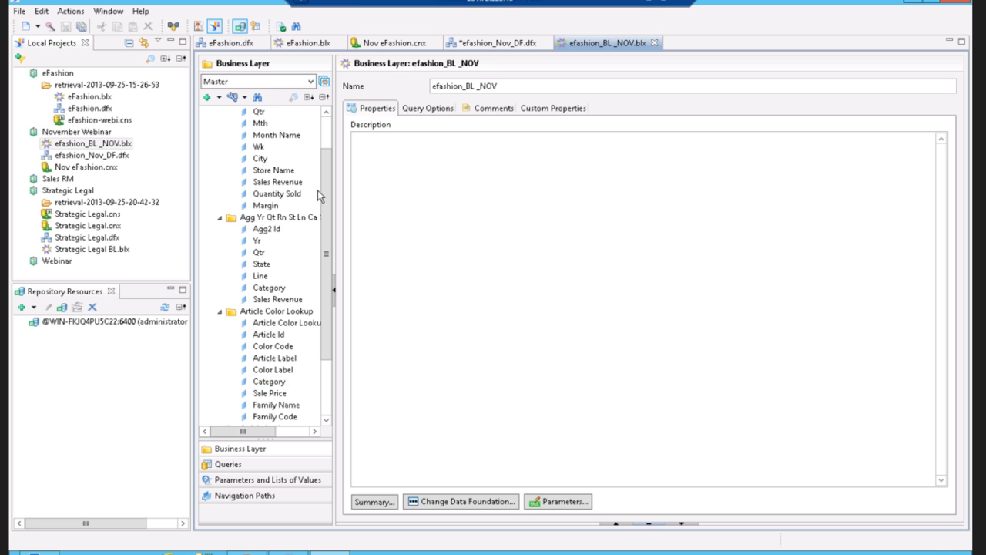
Review the remaining business layer folders down to Shop Facts, and bring back the Master table diagram in the efashion_Nov_DF data foundation.
left_click_drag(324, 196, 325, 295)
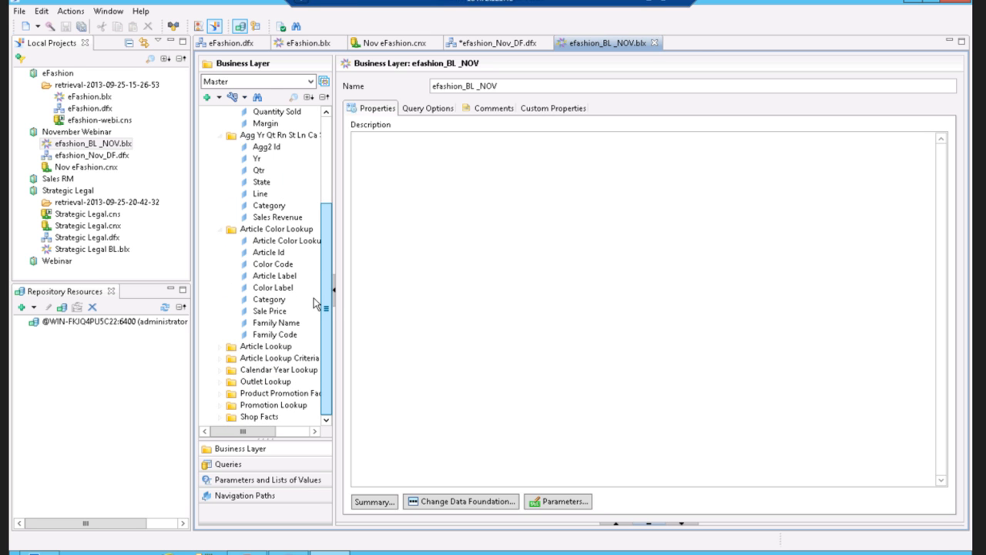
left_click(477, 45)
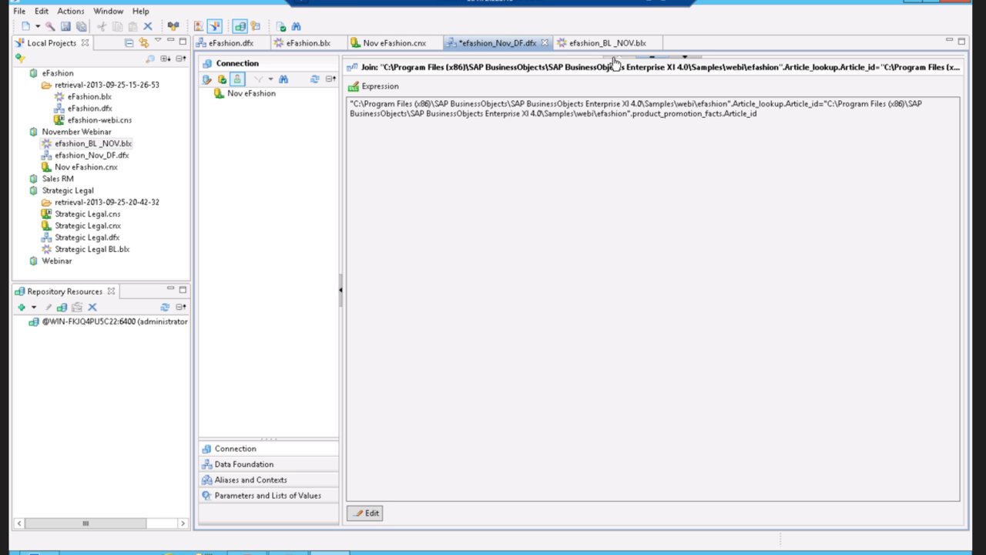
left_click(682, 59)
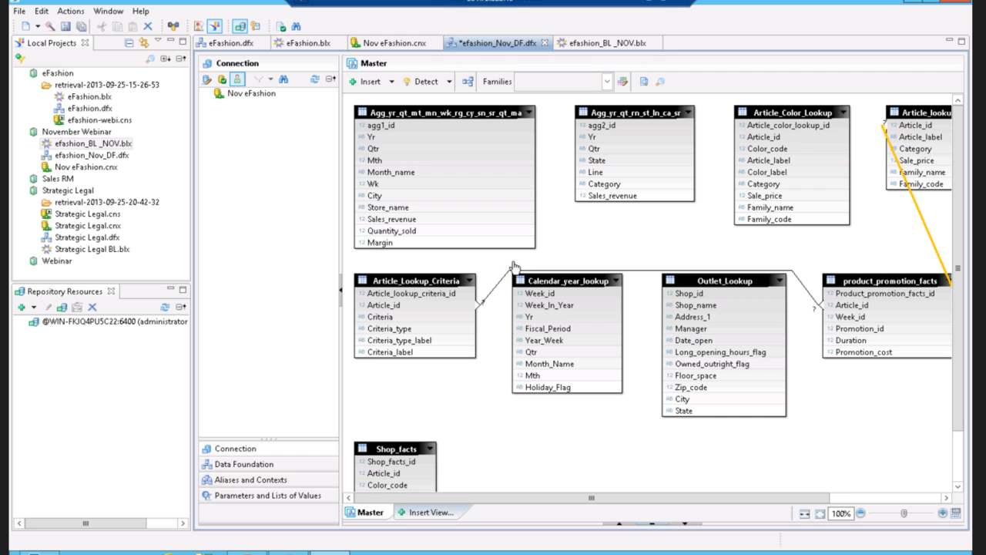
Review the general information and parameters of the Nov eFashion connection, and return to the efashion_Nov_DF data foundation.
left_click(383, 45)
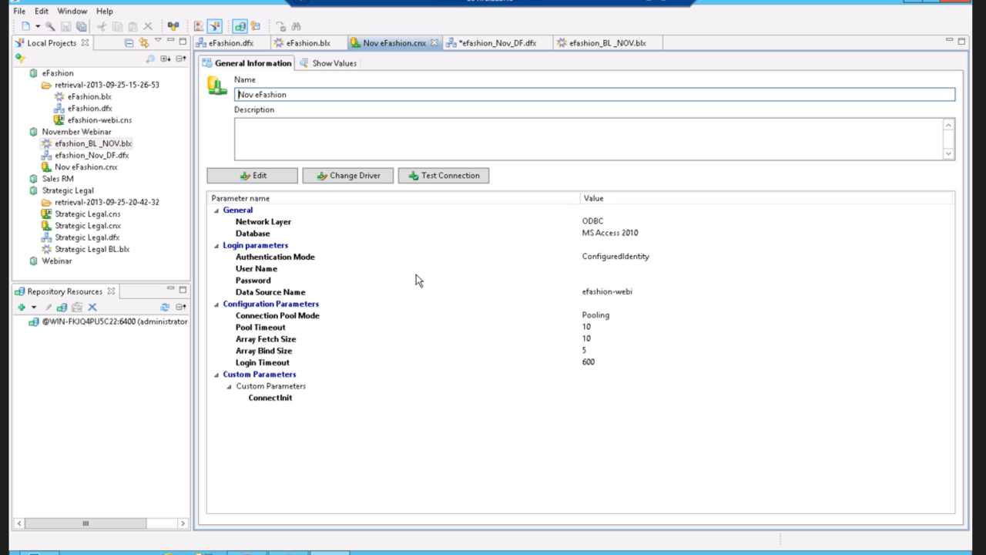
left_click(38, 27)
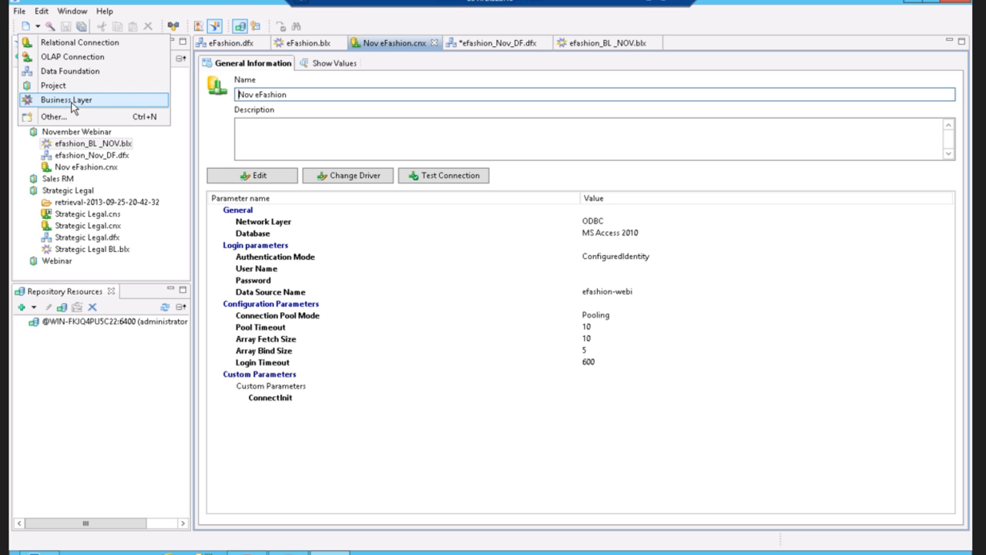
left_click(486, 47)
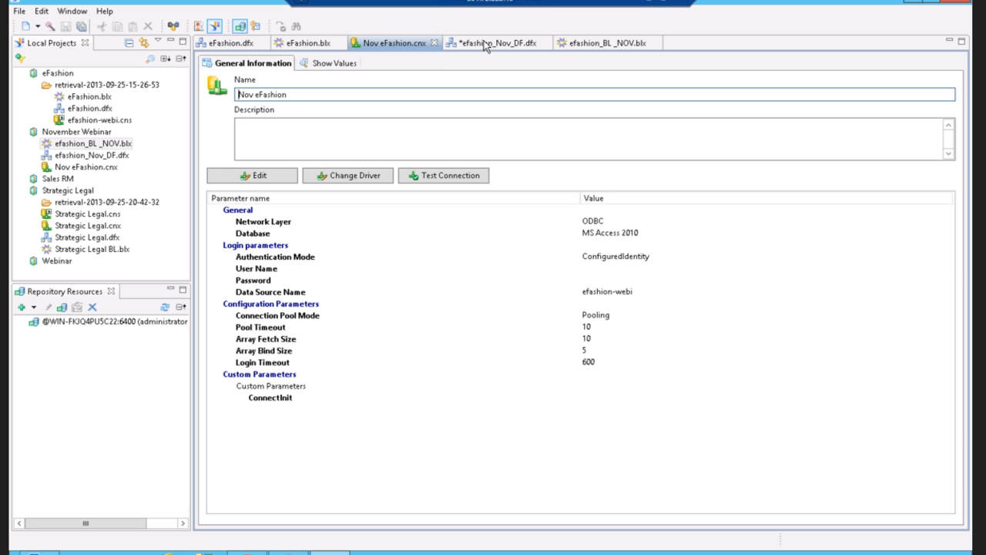
left_click(485, 44)
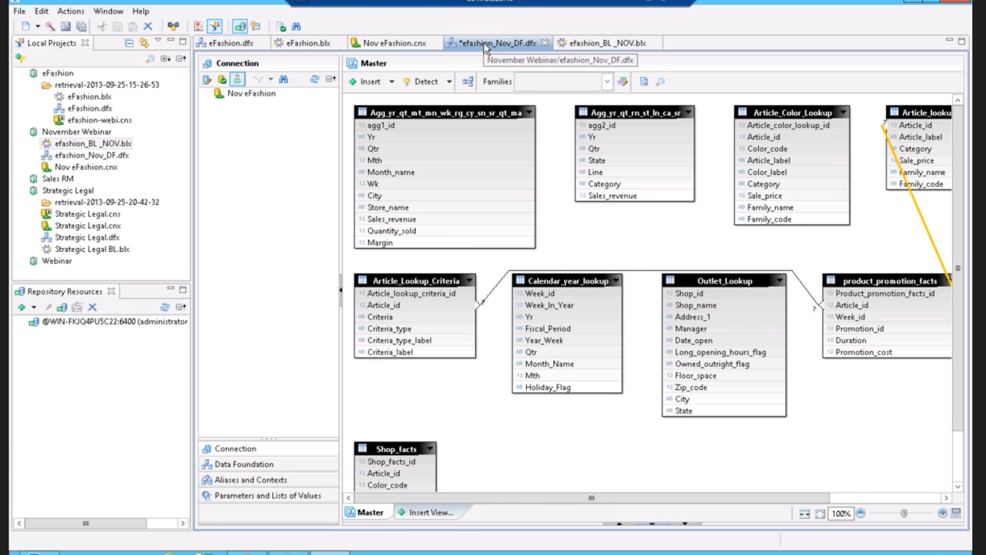